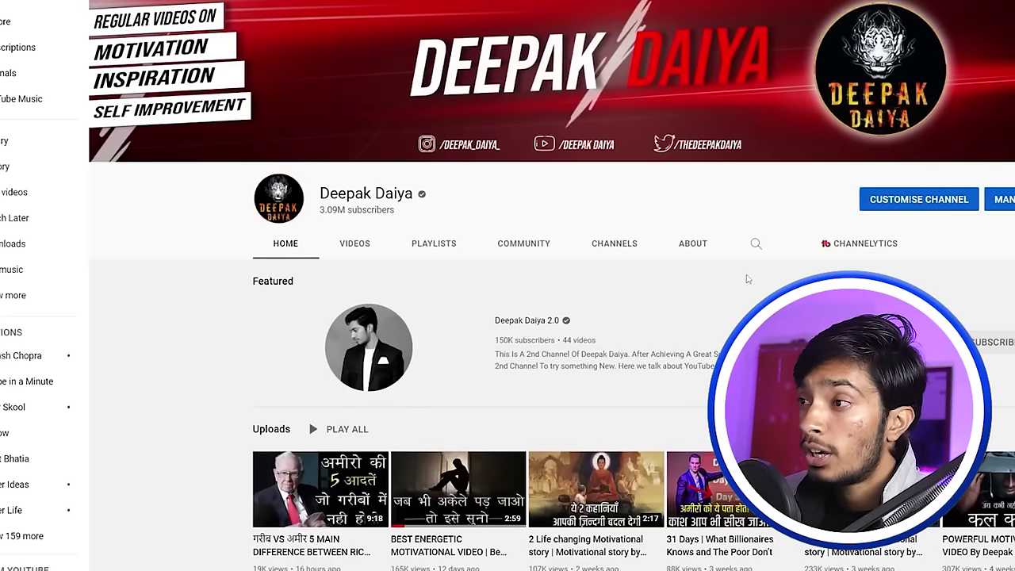
Open the channel's public About section, and review the matching channel description in YouTube Studio's Basic info.
left_click(697, 246)
scroll(297, 133, "down", 2)
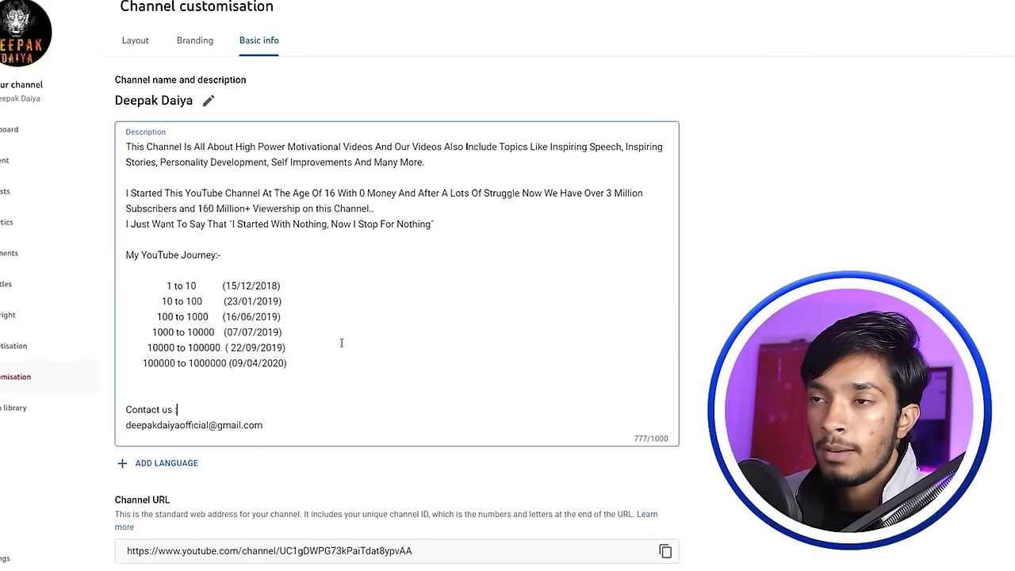
scroll(349, 349, "down", 3)
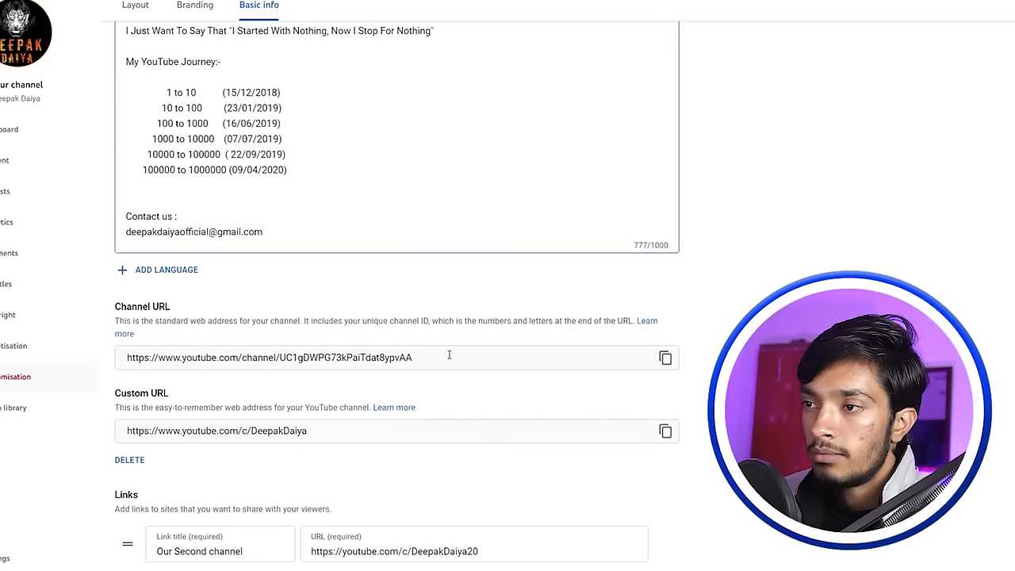
Compare the standard Channel URL with the Custom URL in the channel's Basic info.
scroll(415, 358, "down", 2)
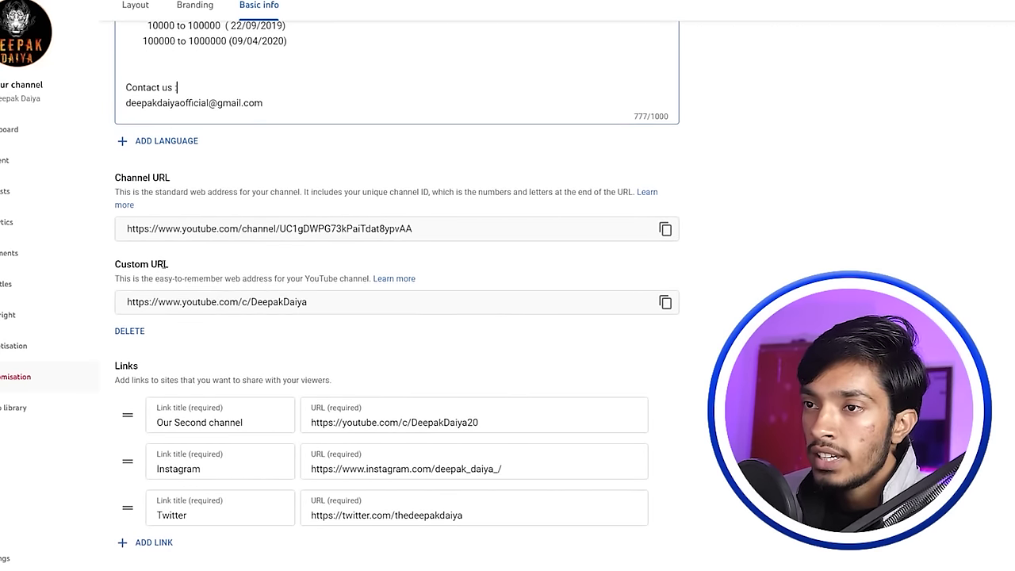
left_click_drag(142, 267, 171, 267)
left_click_drag(129, 229, 854, 262)
left_click(854, 262)
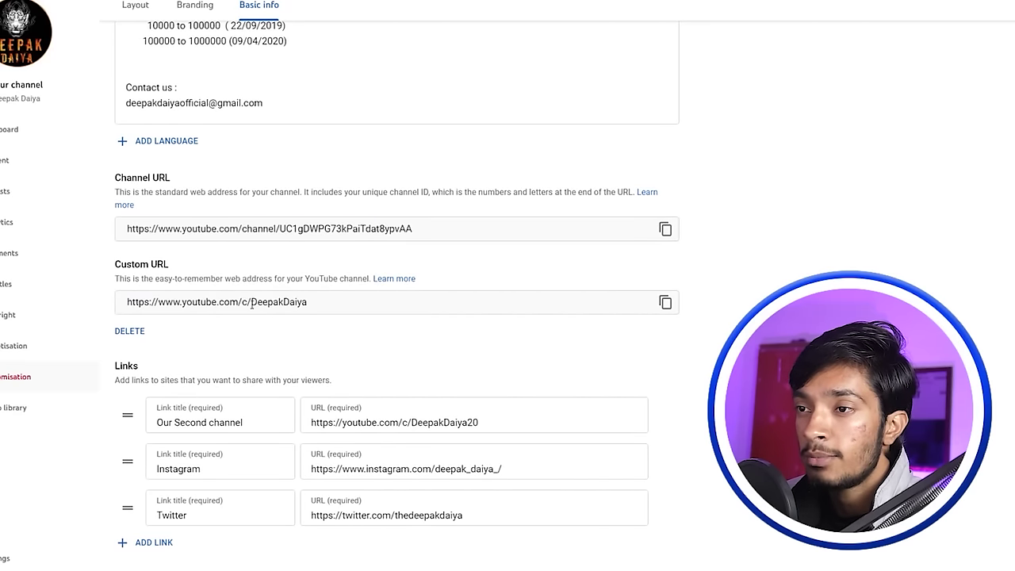
left_click(280, 229)
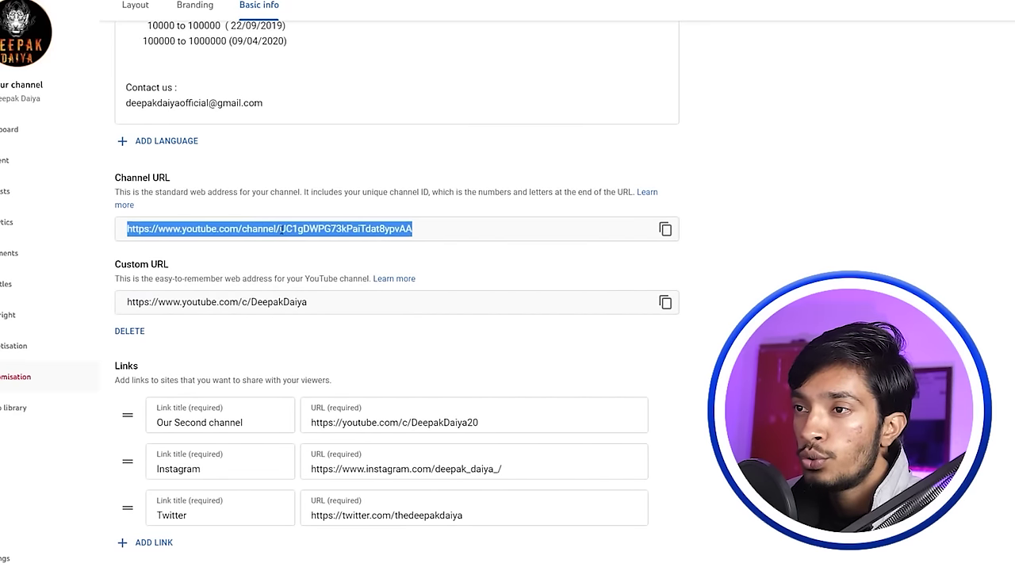
left_click(829, 229)
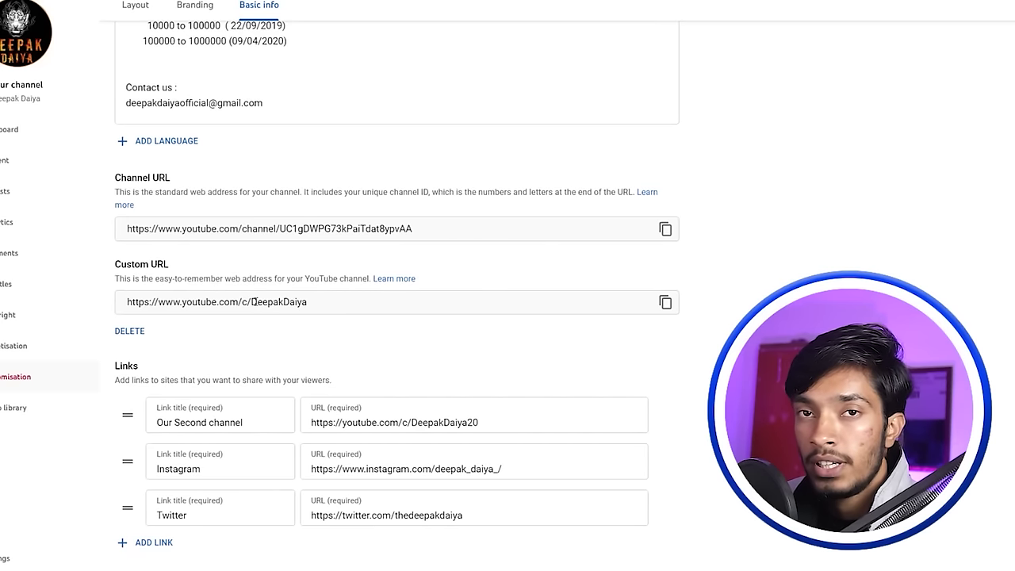
Examine the Links section and highlight the link titles for the second channel, Instagram and Twitter.
scroll(299, 326, "down", 2)
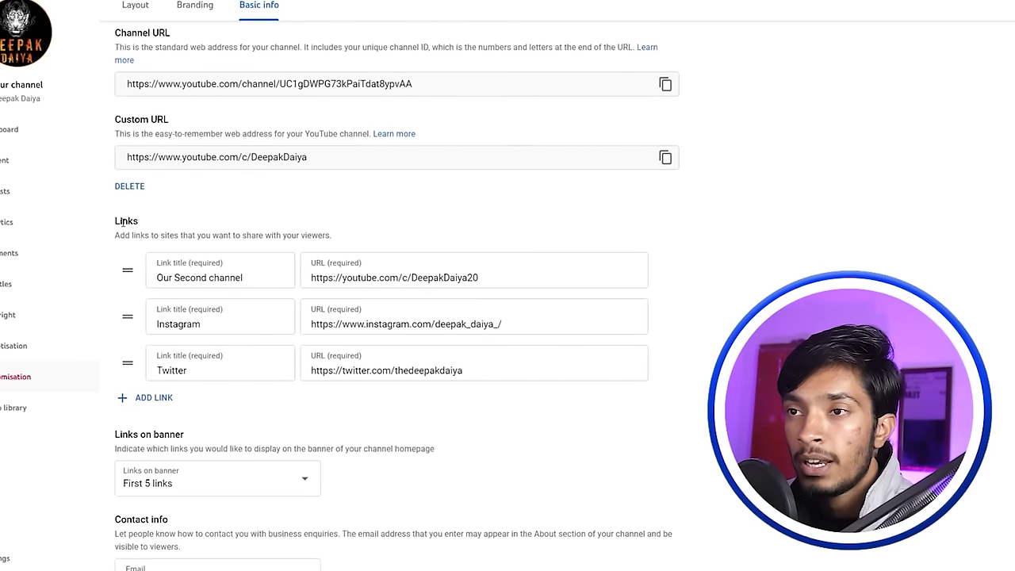
double_click(117, 220)
left_click(194, 225)
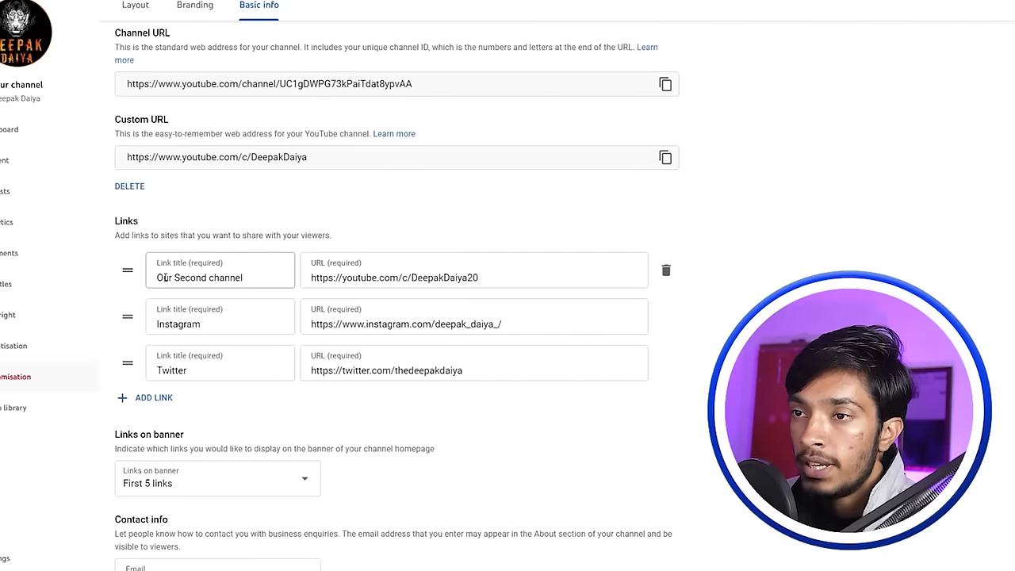
left_click_drag(158, 278, 185, 279)
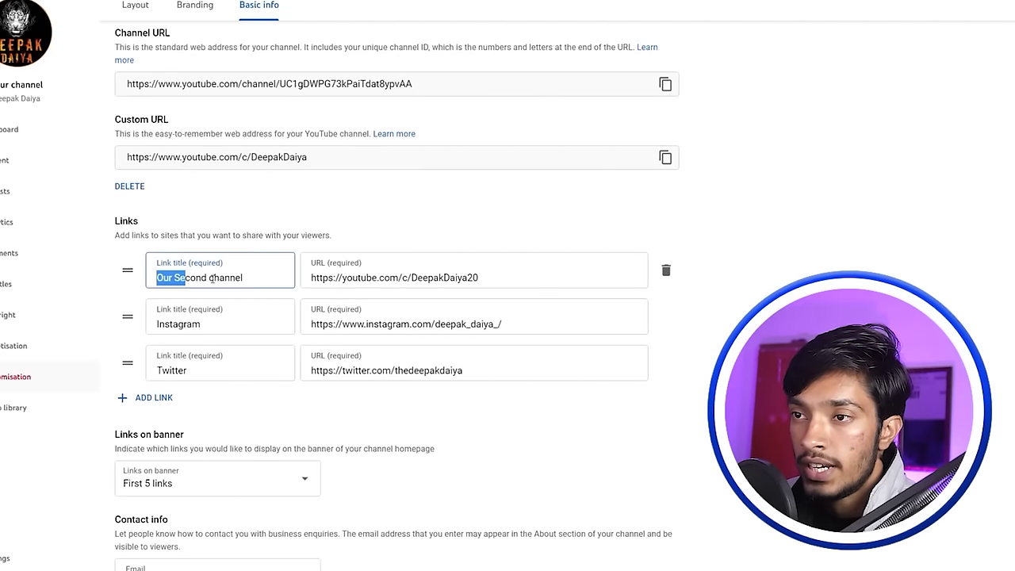
left_click(210, 277)
left_click_drag(156, 322, 182, 323)
left_click_drag(158, 370, 187, 370)
left_click(236, 113)
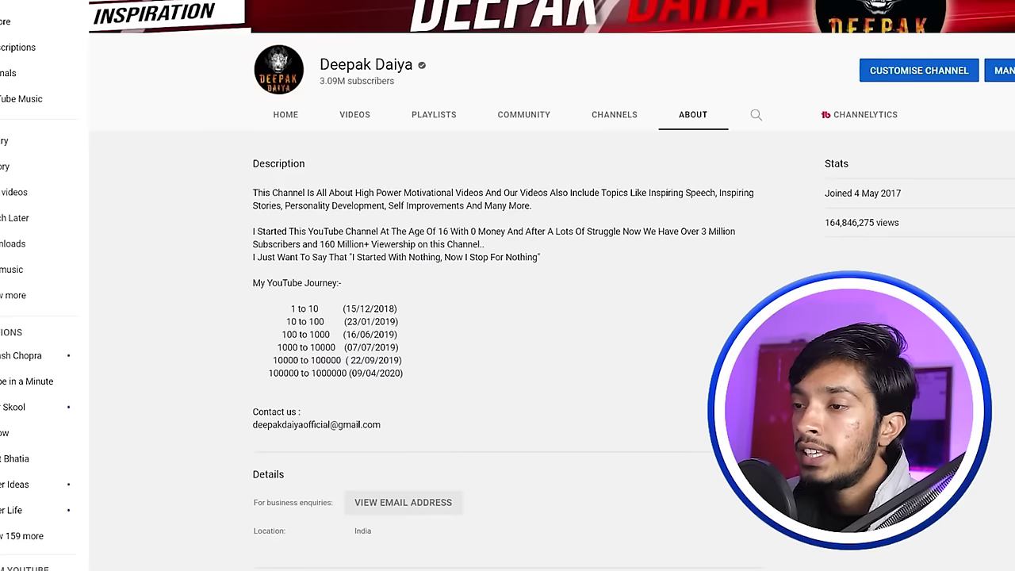
Check how the description and the social links appear on the channel's public About page.
scroll(507, 318, "down", 3)
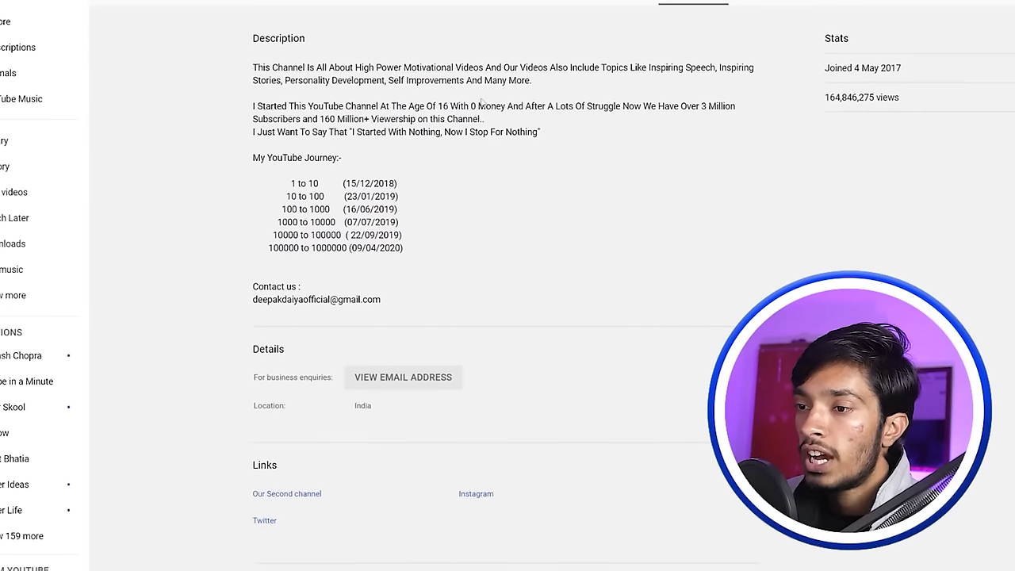
scroll(668, 63, "up", 2)
scroll(669, 63, "down", 2)
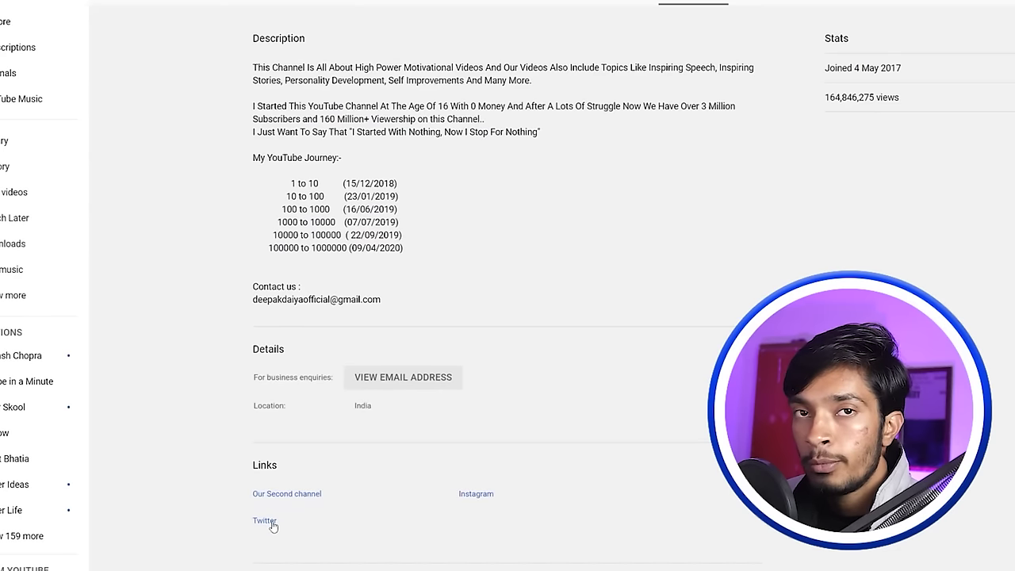
left_click(265, 521)
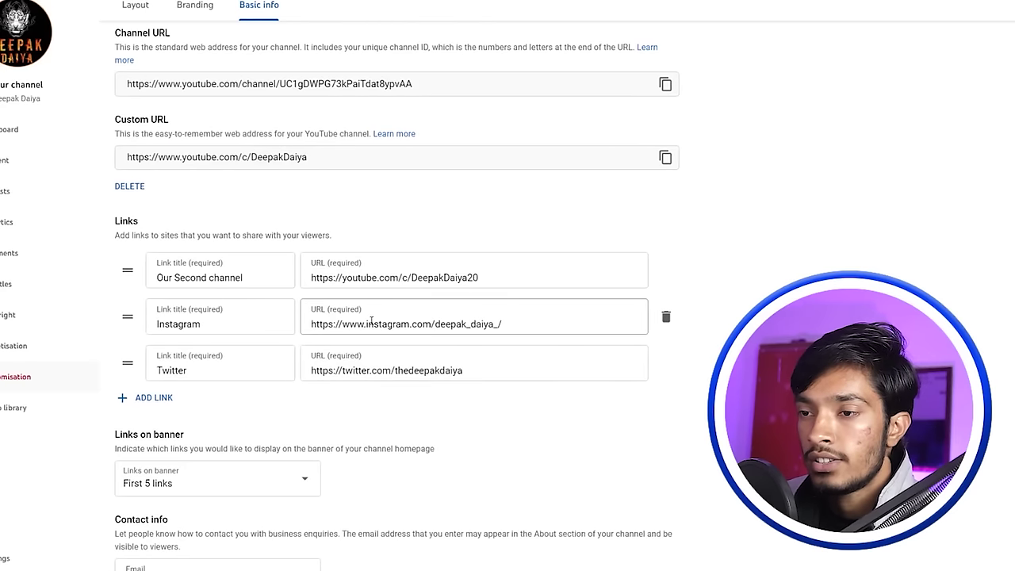
Look at the links on the public channel banner and set Links on banner to First 5 links.
scroll(190, 357, "down", 1)
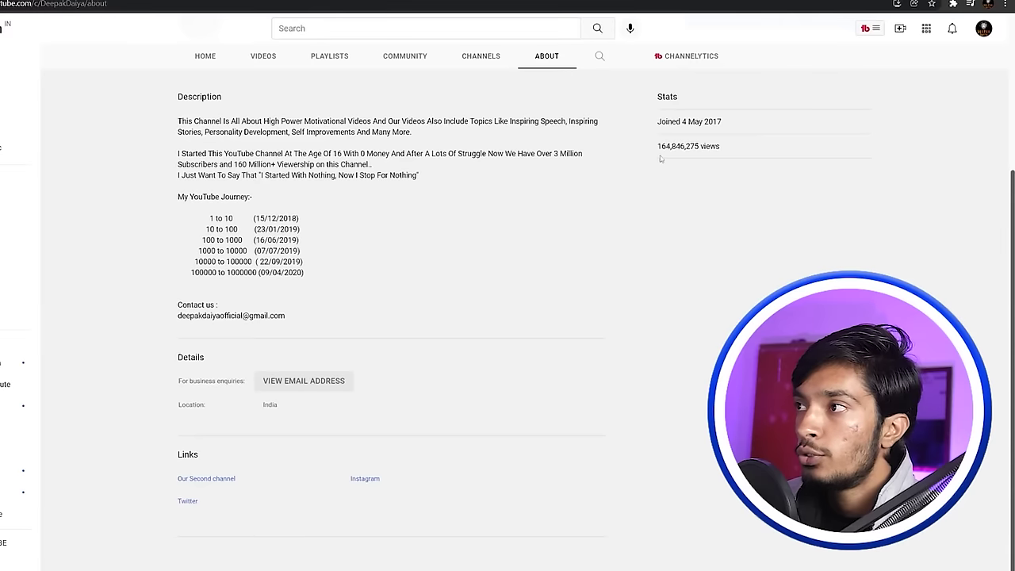
scroll(661, 159, "up", 3)
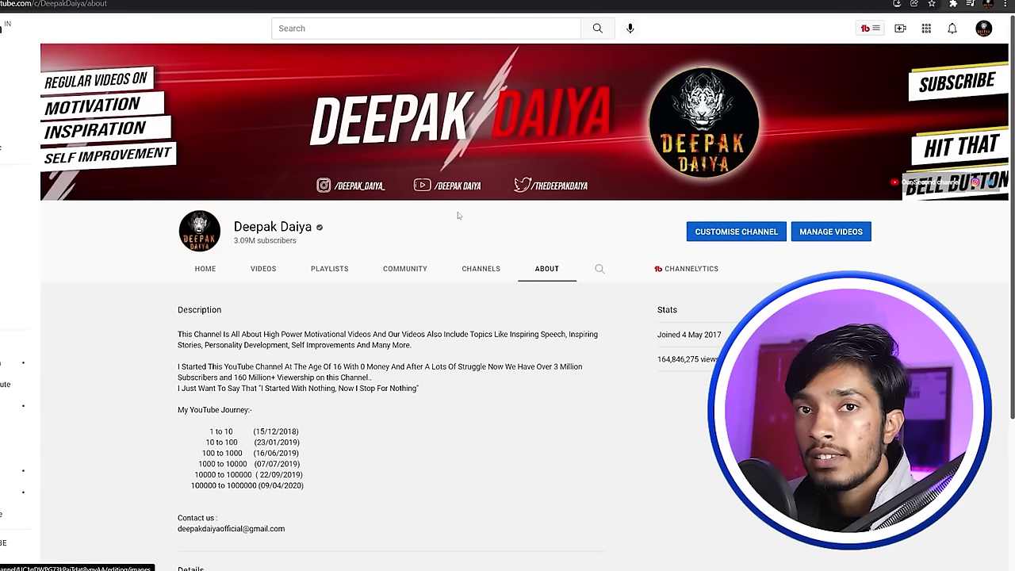
scroll(214, 484, "down", 3)
scroll(456, 464, "up", 3)
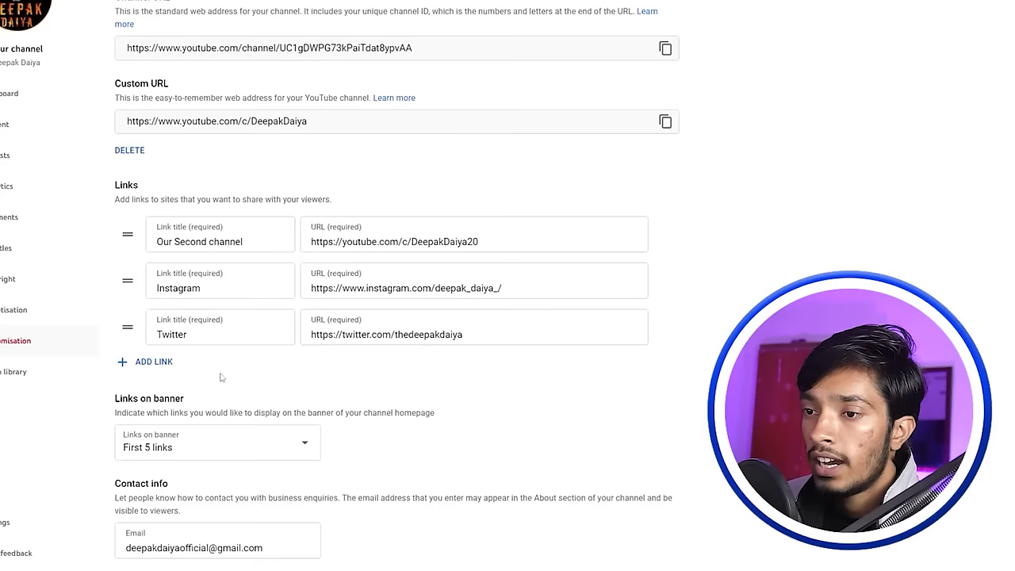
left_click(166, 444)
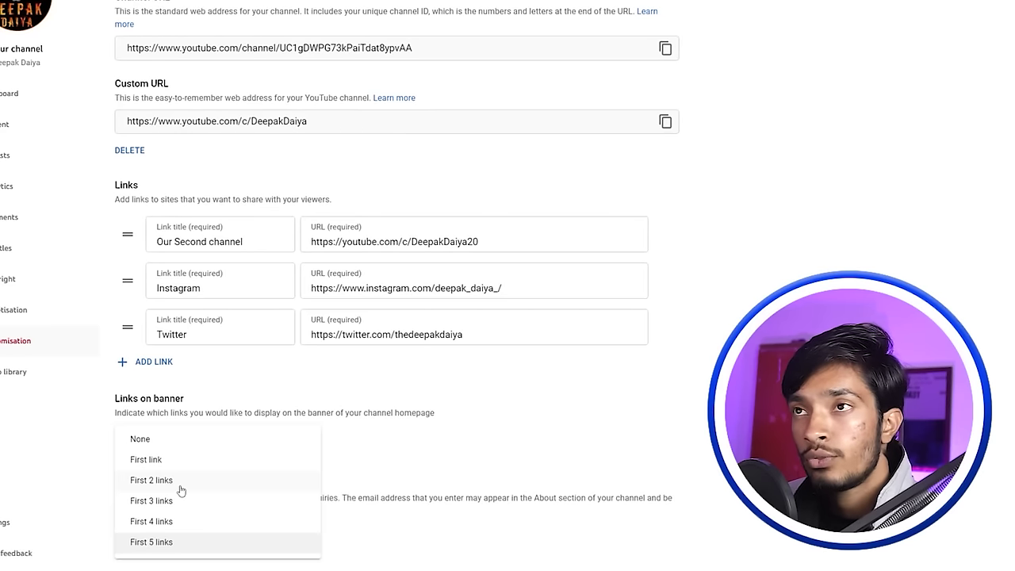
left_click(153, 544)
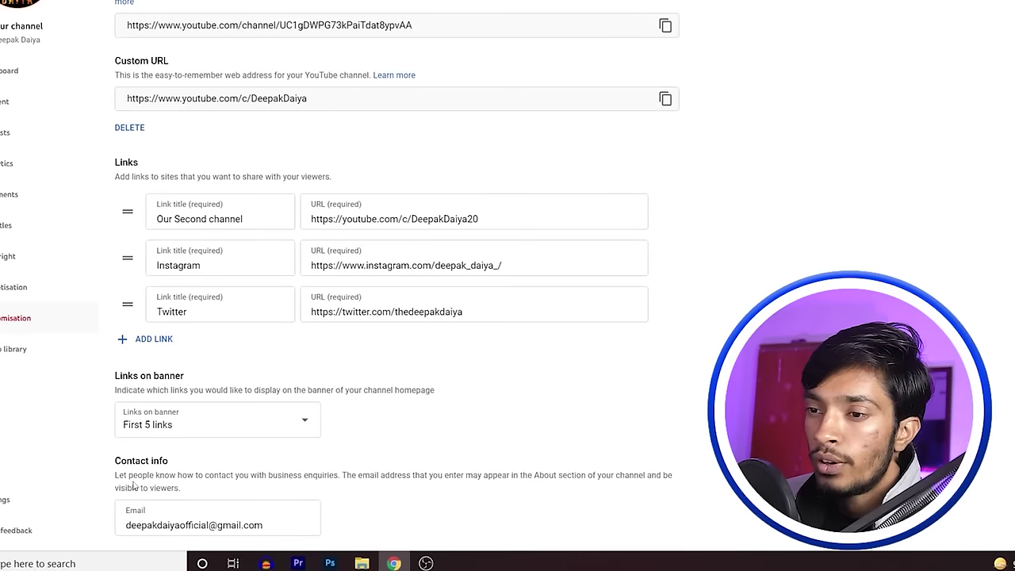
Highlight the business e-mail address entered under Contact info to inspect it.
left_click_drag(269, 525, 146, 525)
left_click(181, 525)
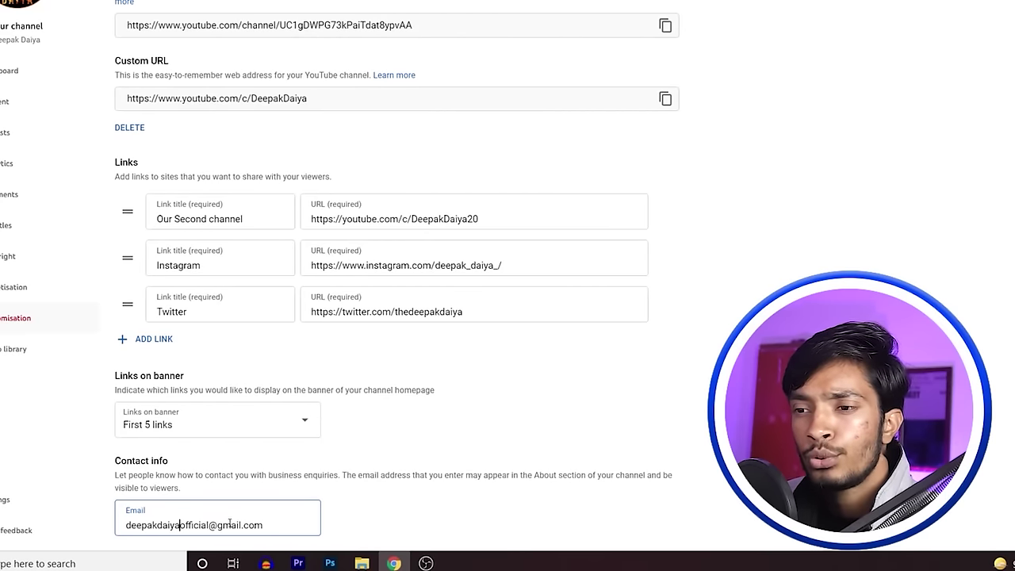
left_click_drag(277, 525, 170, 525)
left_click(306, 524)
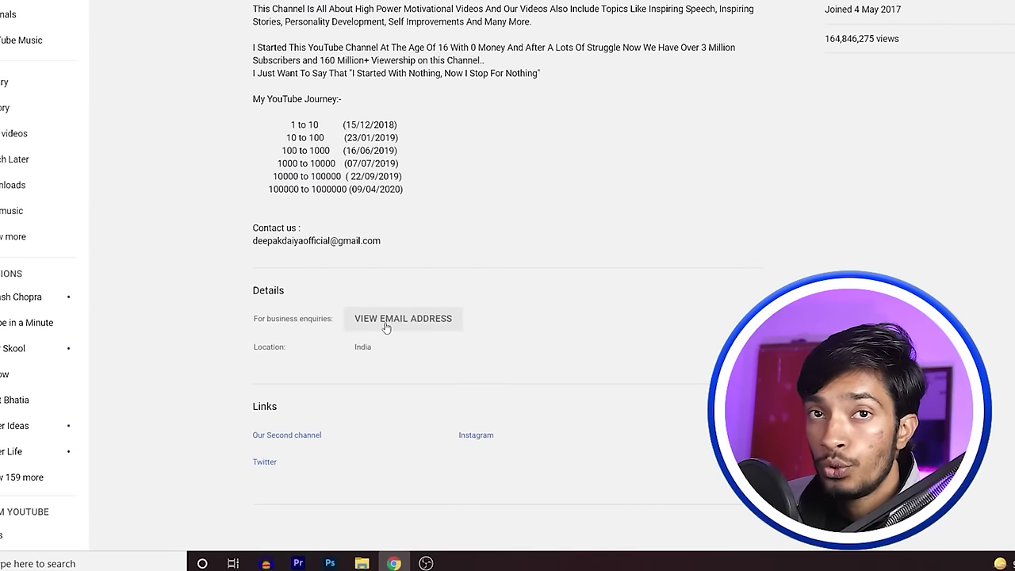
Reveal the business enquiries e-mail on the public About page and highlight the channel description.
left_click(386, 326)
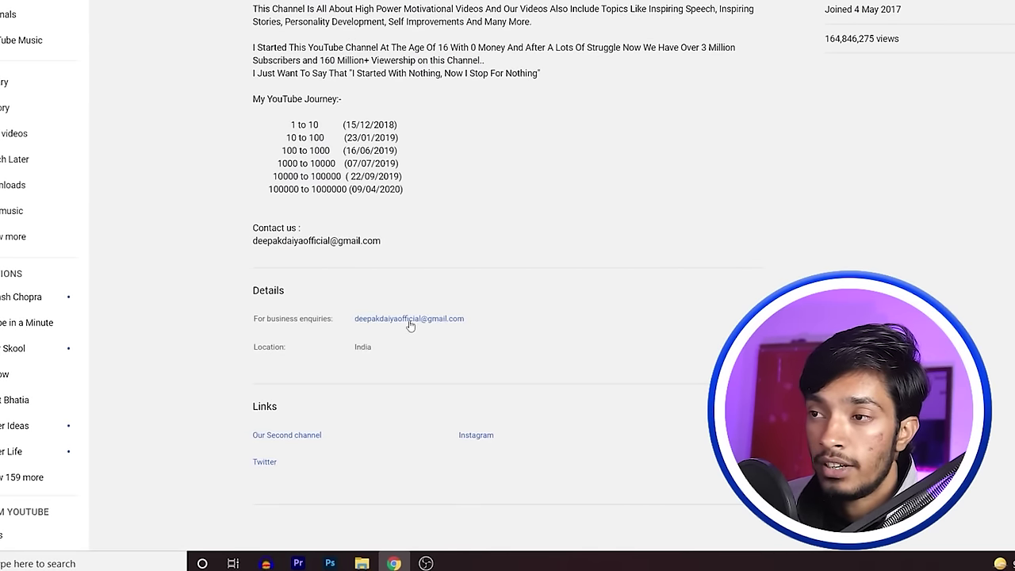
scroll(341, 143, "up", 1)
left_click_drag(258, 44, 321, 246)
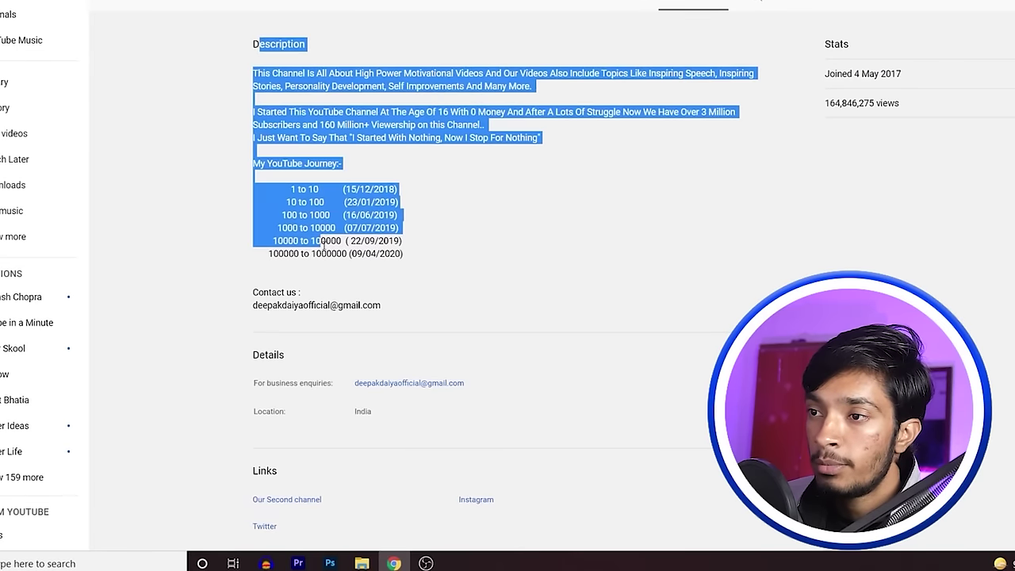
left_click(349, 296)
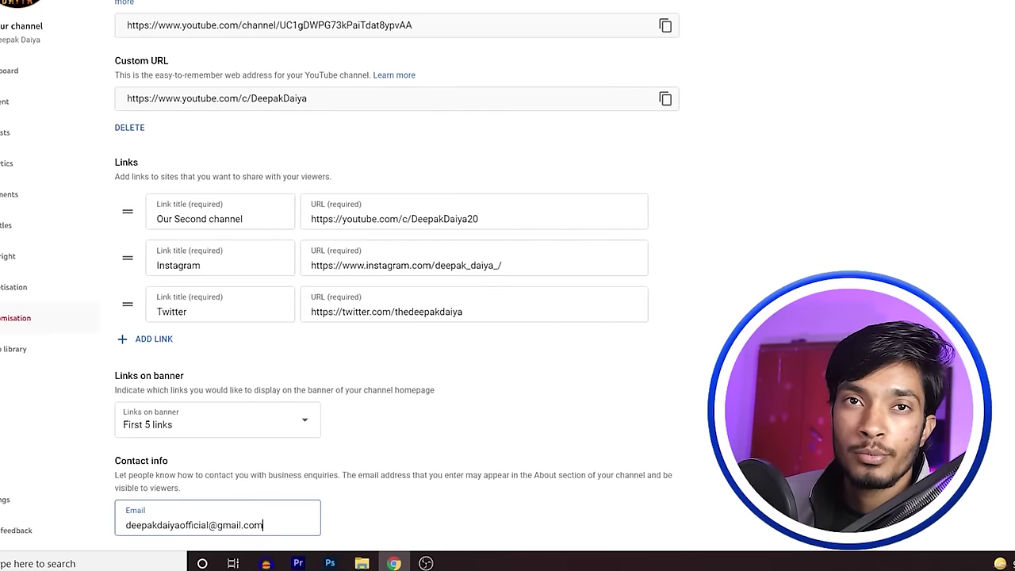
Review the whole Basic info page again, covering the description, custom URL, links and contact info.
left_click(661, 446)
scroll(635, 437, "up", 5)
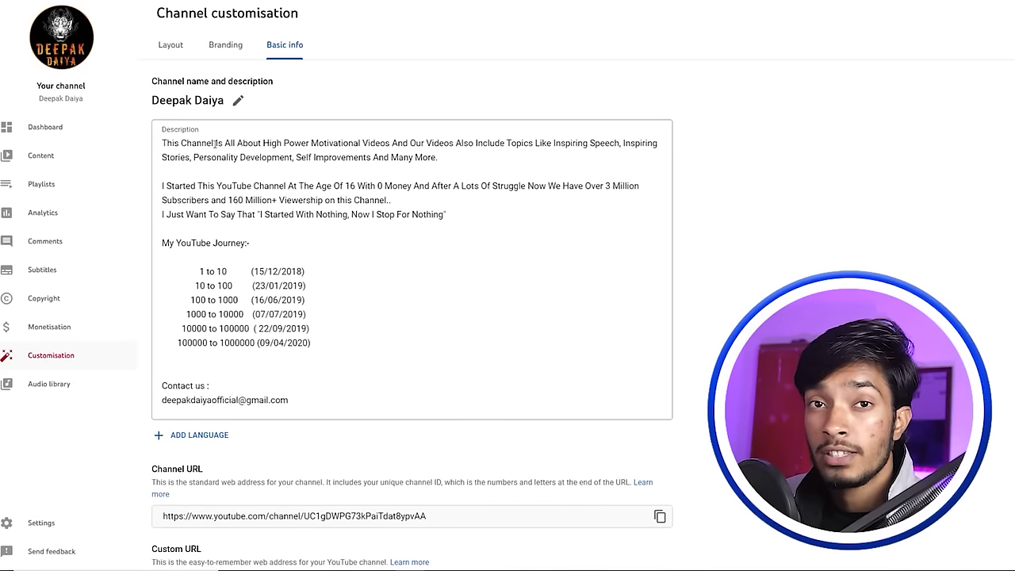
scroll(215, 144, "down", 3)
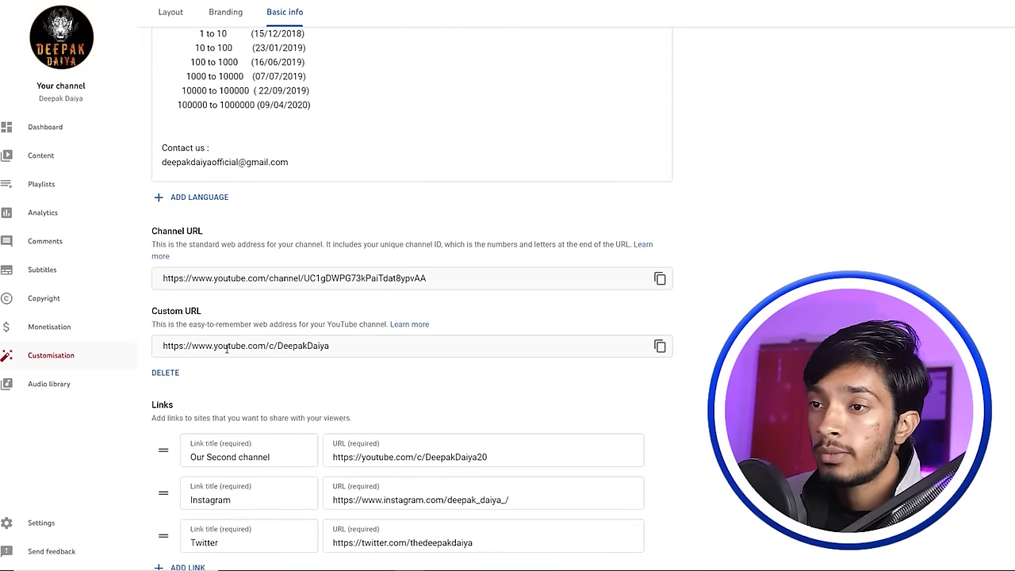
triple_click(305, 346)
left_click(323, 353)
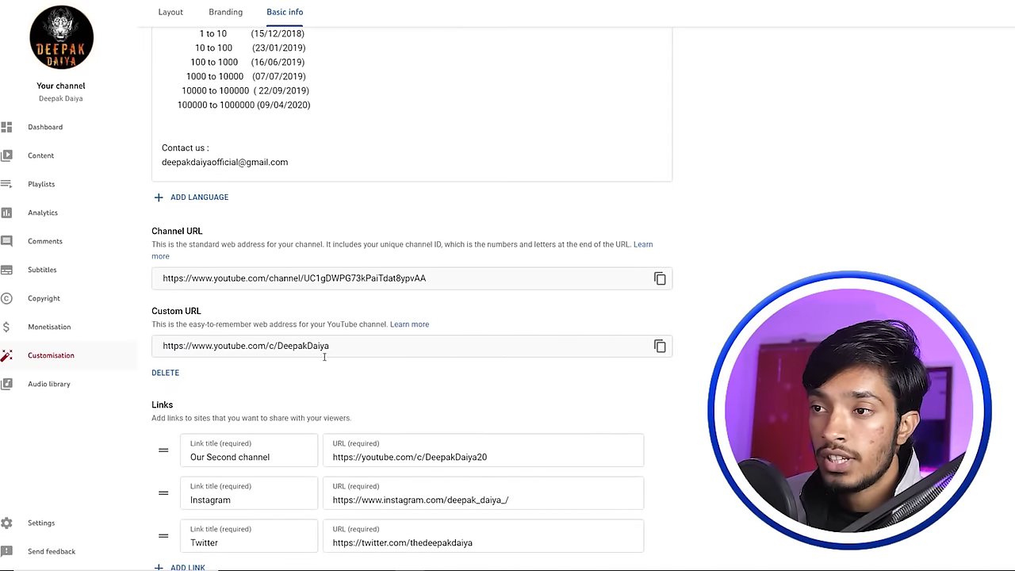
scroll(296, 346, "down", 1)
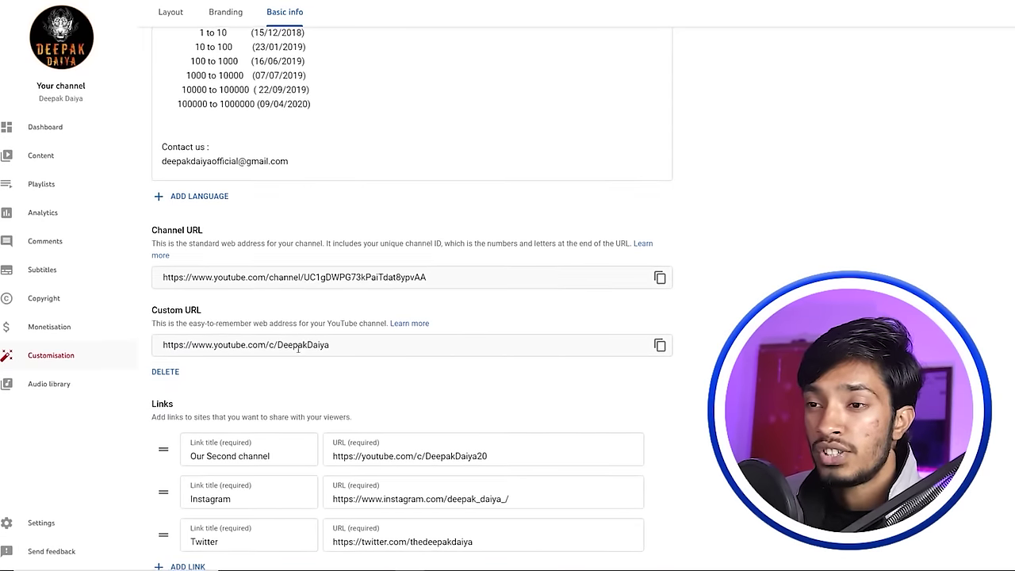
scroll(242, 337, "down", 1)
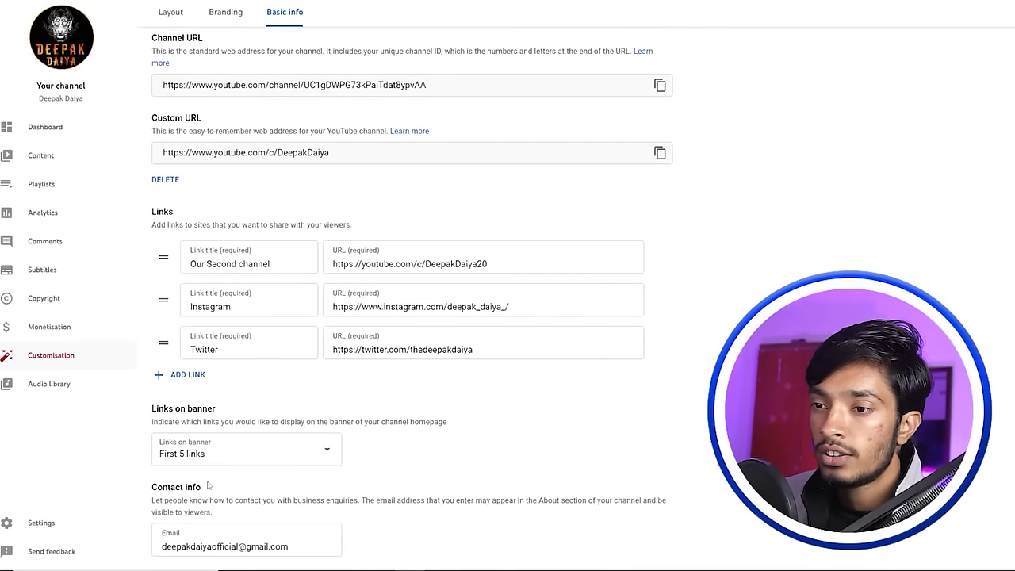
scroll(442, 339, "up", 1)
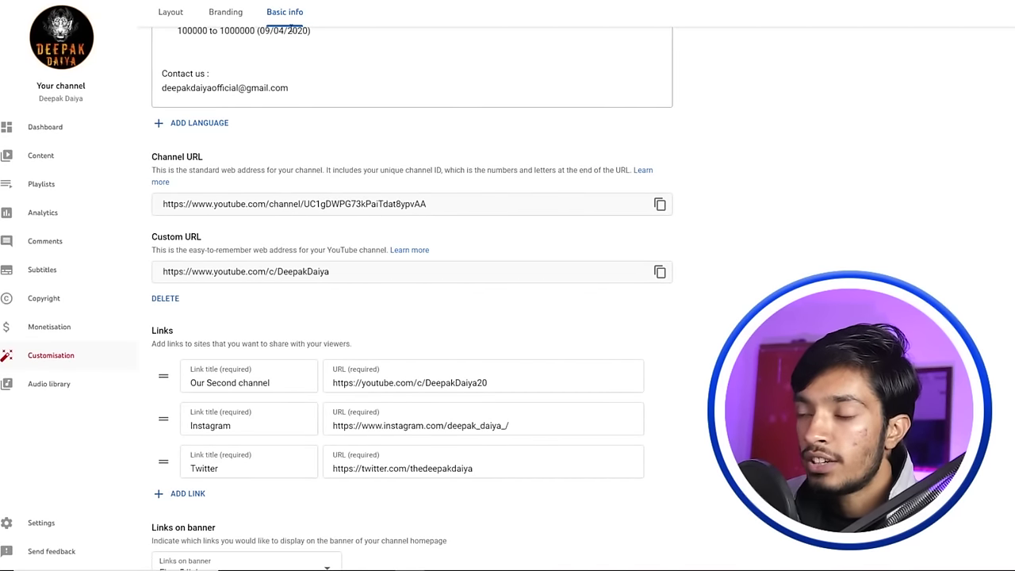
scroll(354, 199, "up", 2)
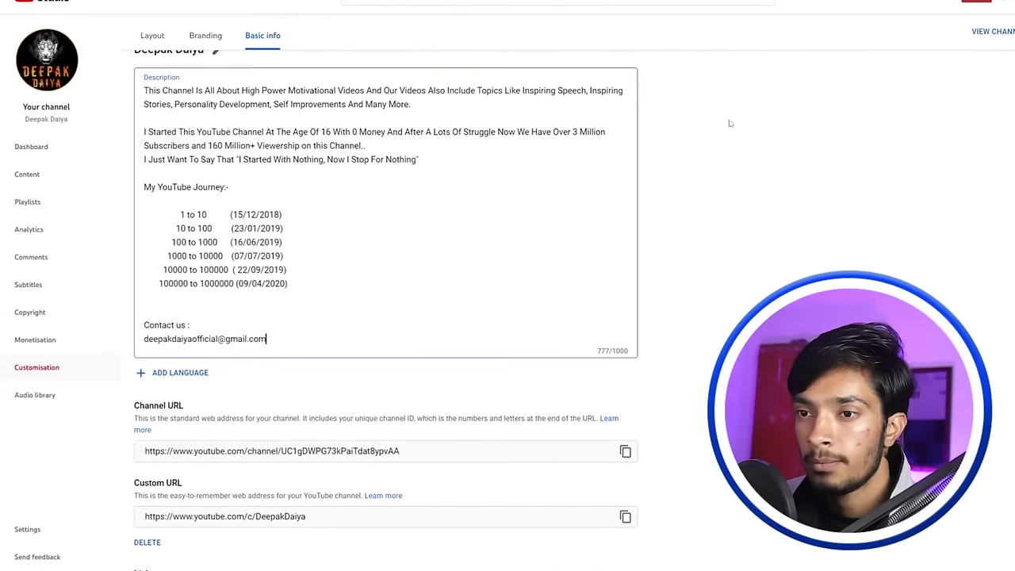
Open the Studio settings and browse the available default currencies in the General section.
left_click(69, 525)
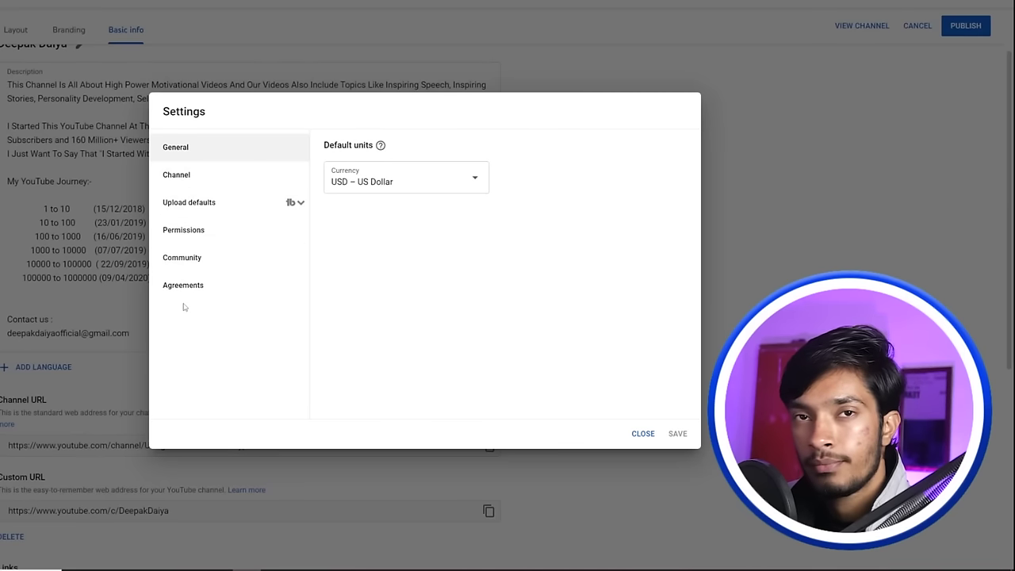
left_click(375, 184)
scroll(392, 218, "up", 3)
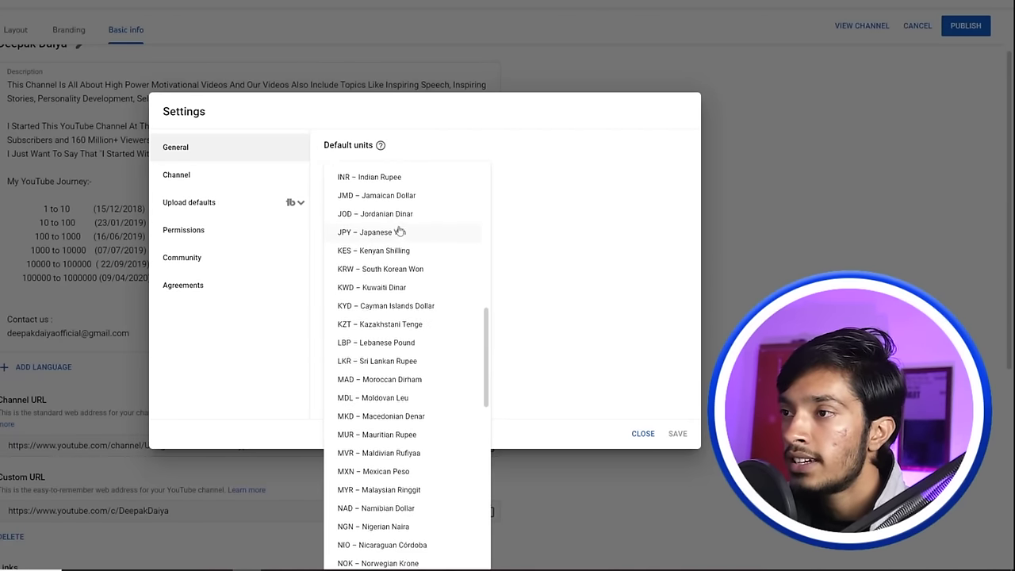
scroll(399, 226, "down", 8)
left_click(633, 230)
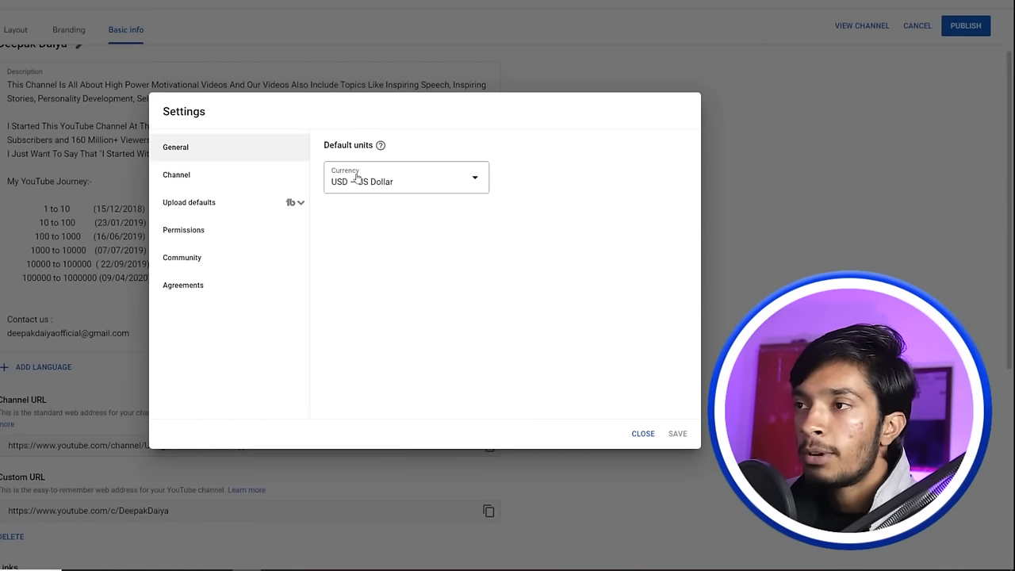
View the channel's country and keywords in the settings and open the advanced audience settings.
left_click(229, 182)
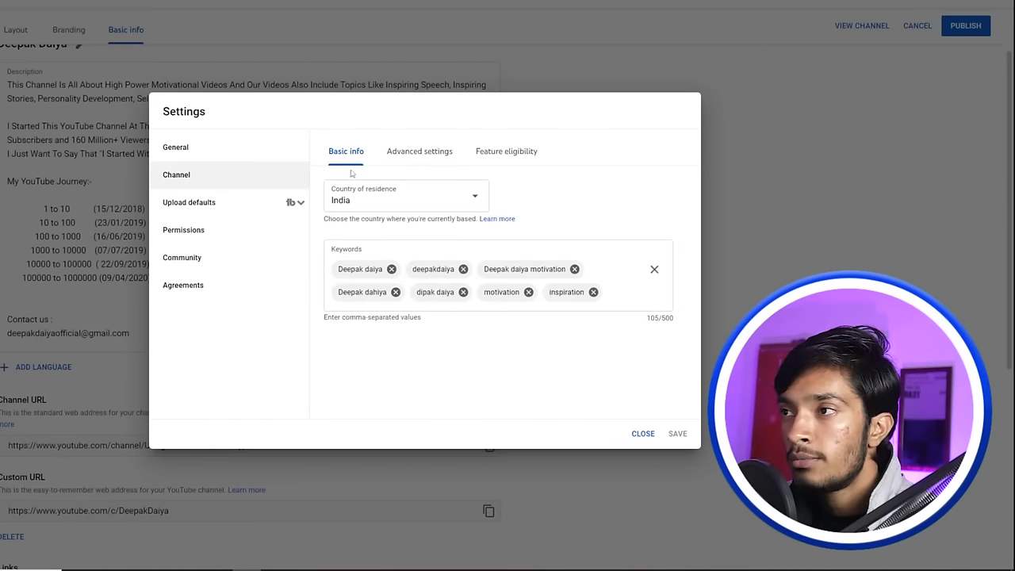
left_click(401, 154)
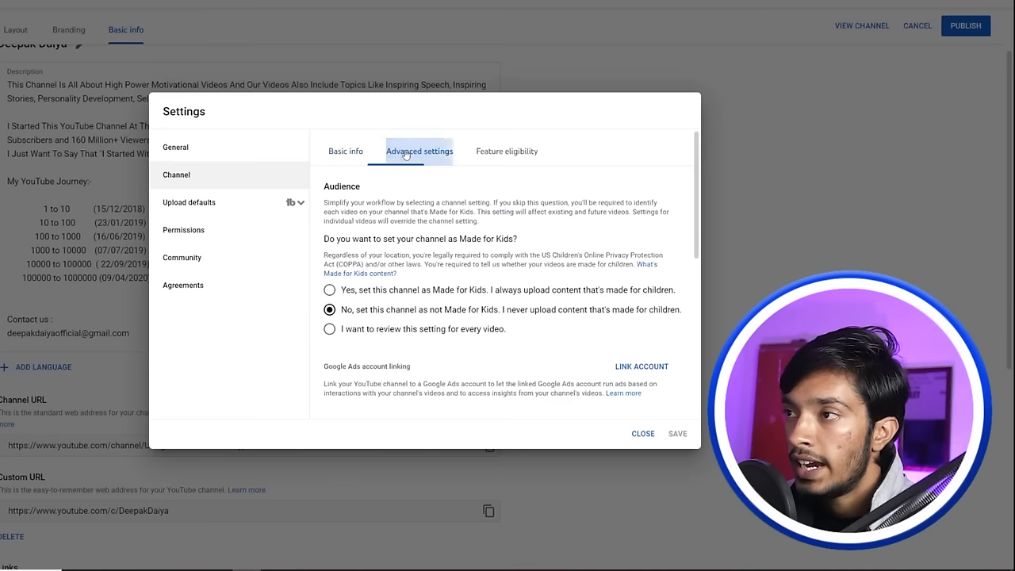
Check the channel's feature eligibility page and return to its basic info with the country of residence and keywords.
left_click(514, 154)
left_click(357, 157)
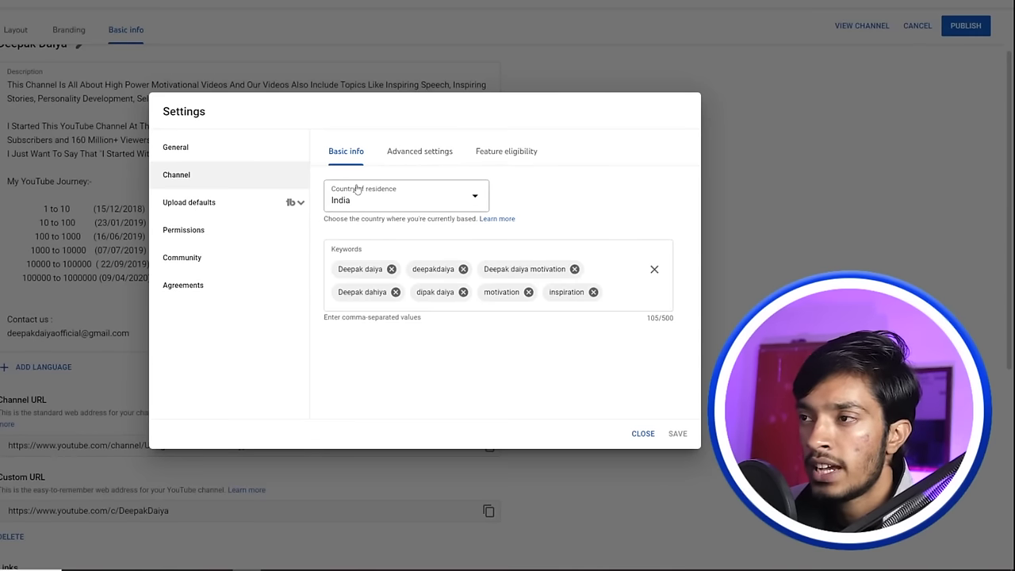
left_click_drag(335, 249, 354, 249)
left_click(354, 250)
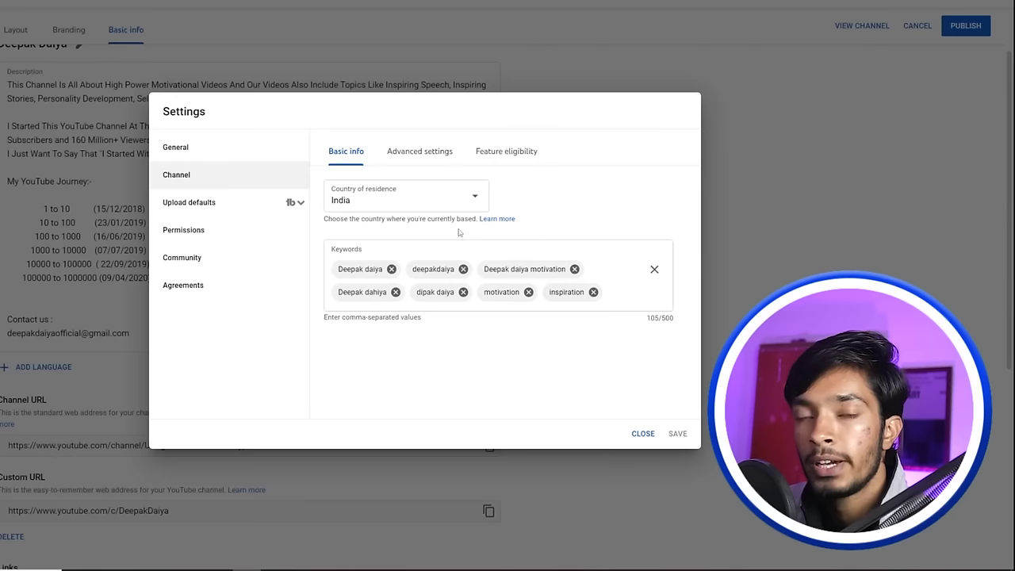
Add "yt tips" to the channel keywords and remove that keyword again.
left_click(614, 293)
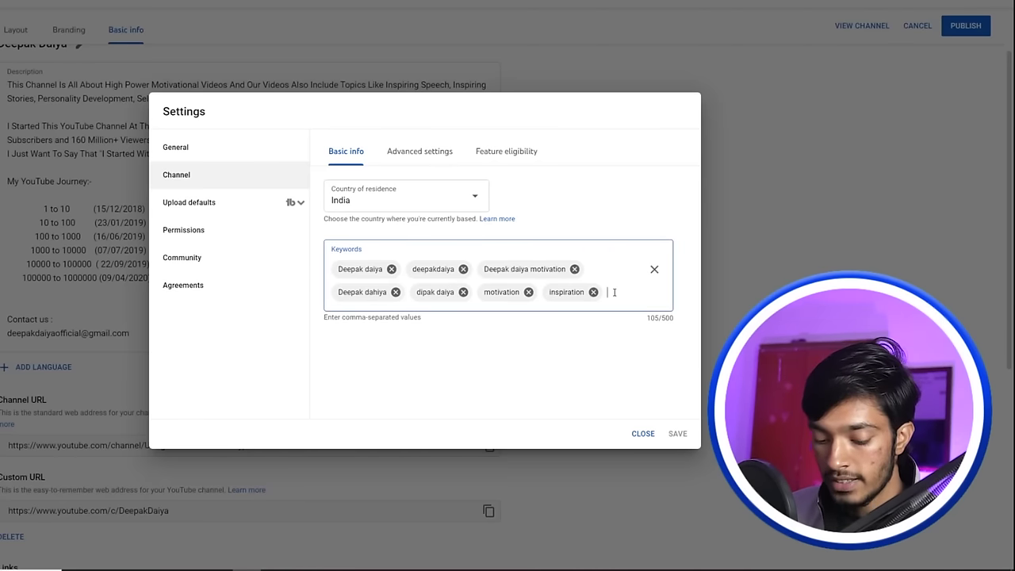
type("yttips")
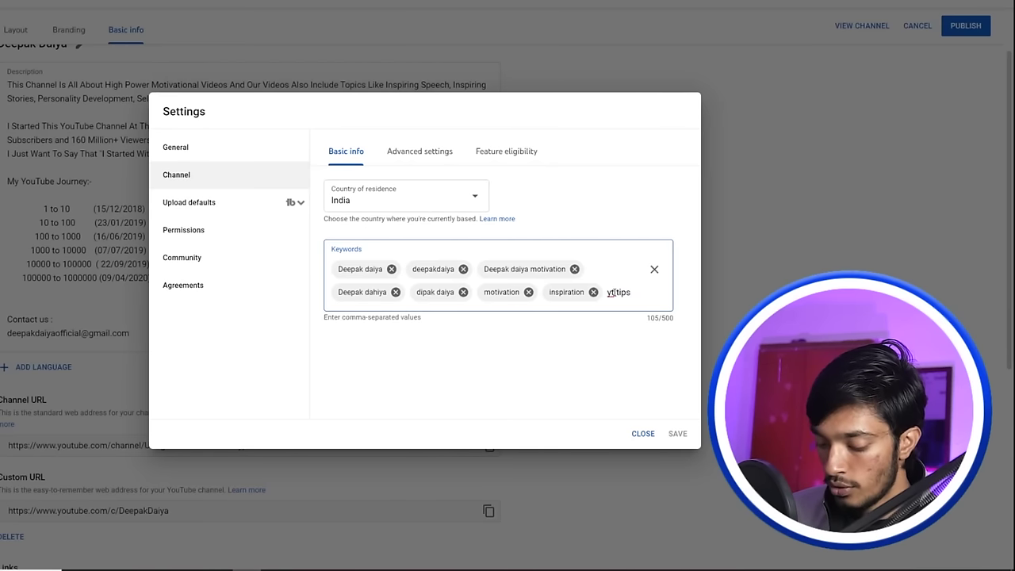
key("Return")
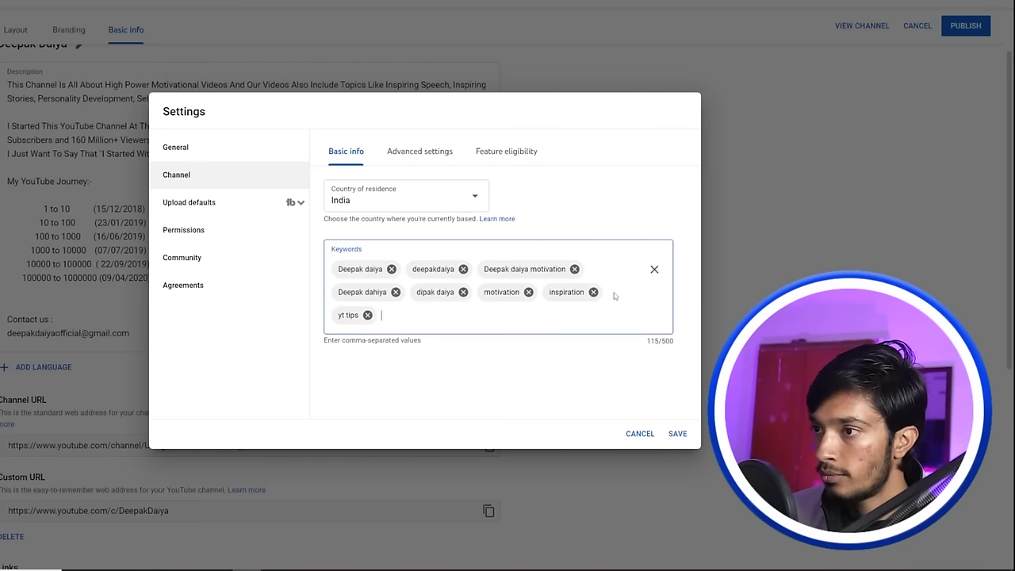
left_click(367, 316)
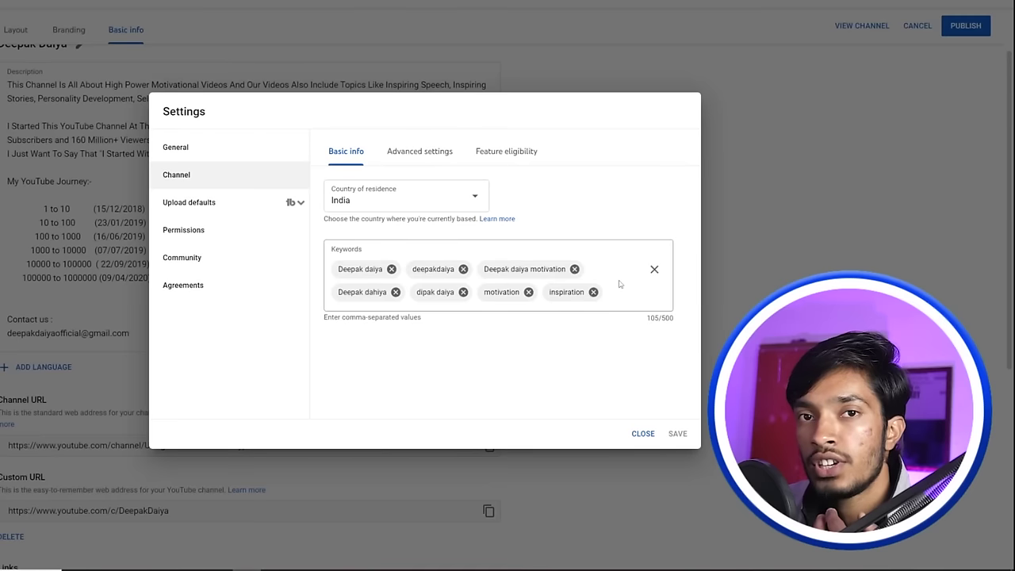
Review the channel's advanced settings, from audience and Google Ads linking to captions, subscriber count, advertisements and channel visibility.
left_click(428, 154)
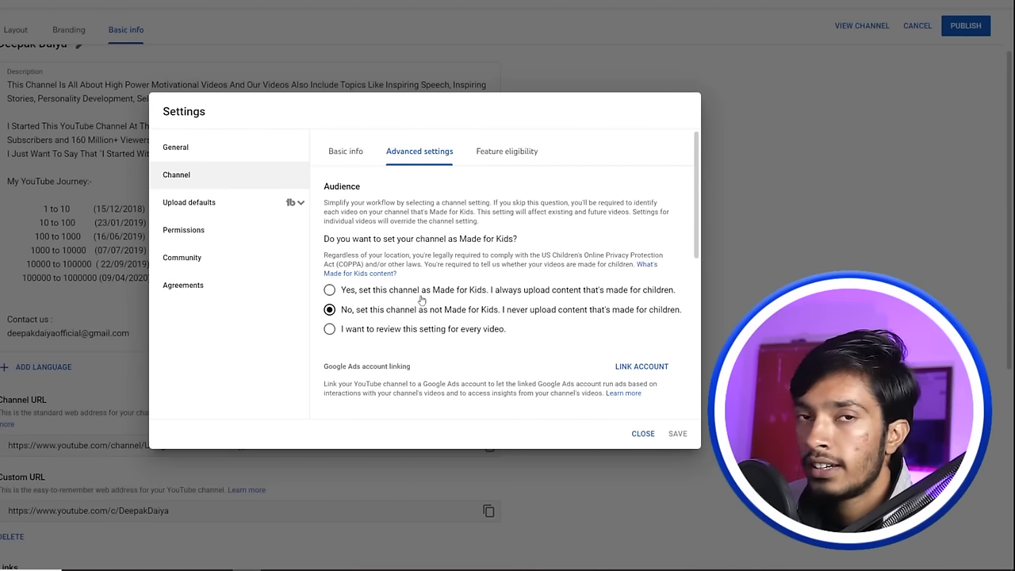
scroll(422, 300, "down", 1)
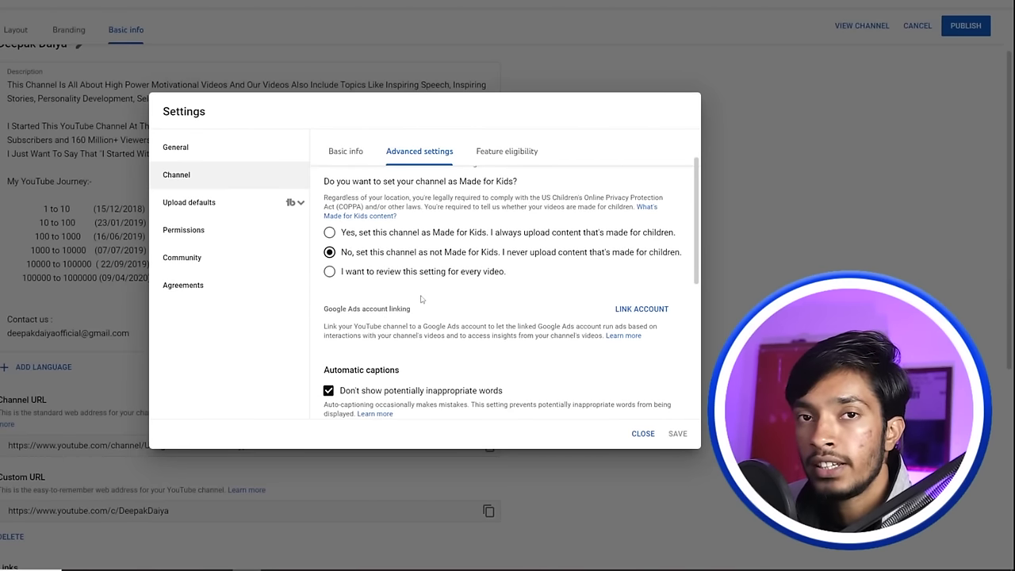
scroll(422, 299, "down", 2)
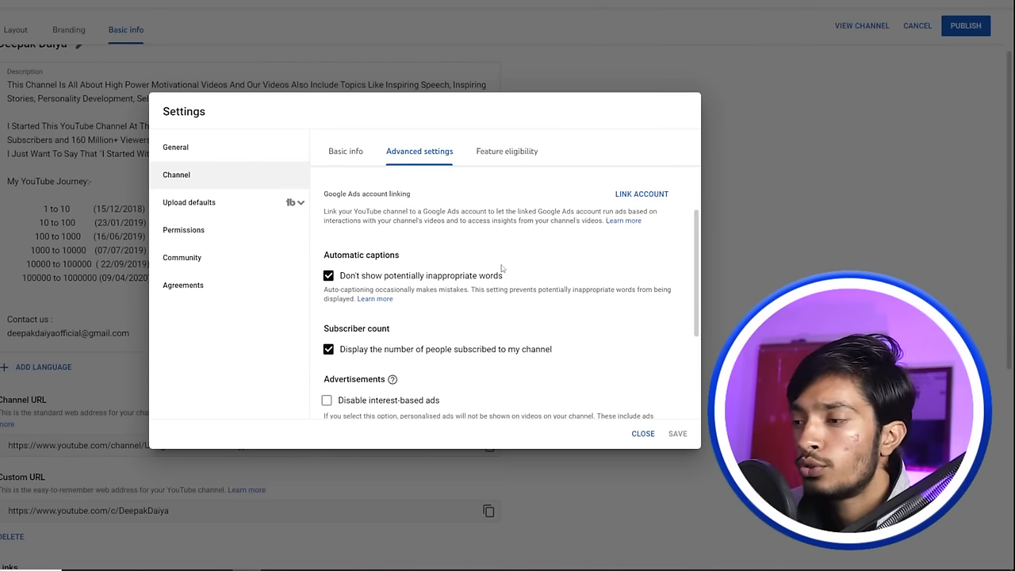
scroll(476, 278, "down", 3)
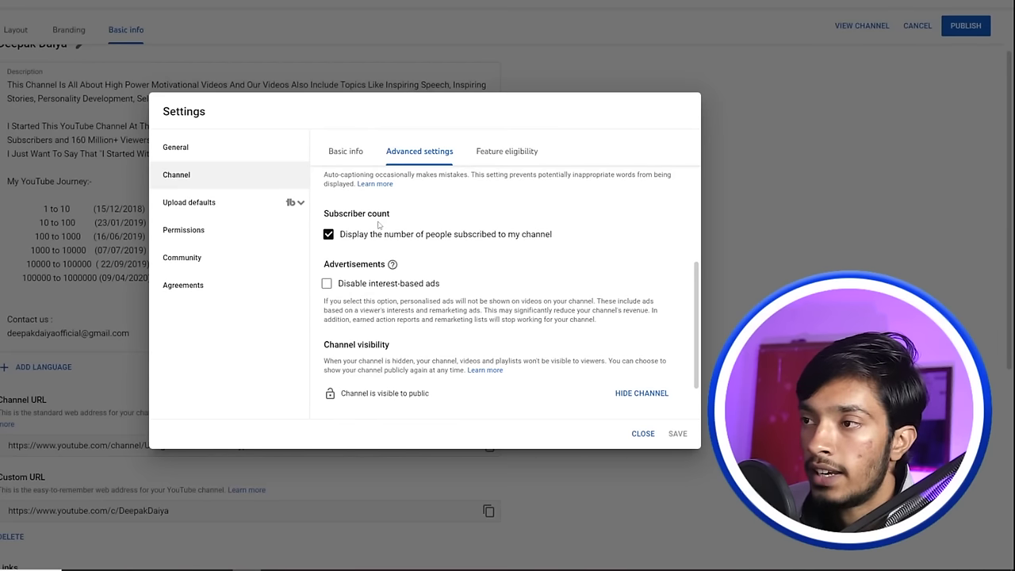
scroll(428, 268, "up", 1)
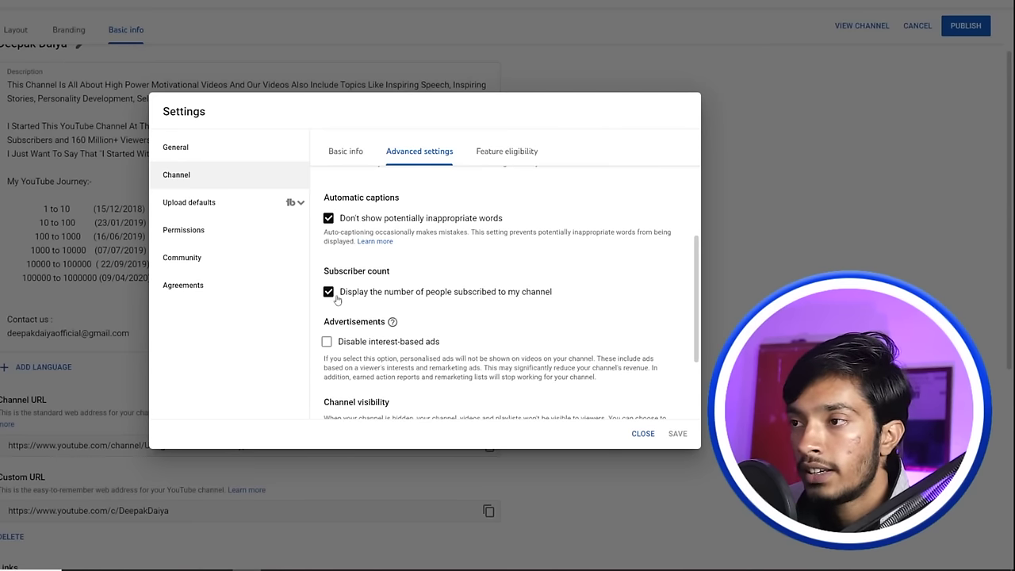
scroll(399, 312, "down", 1)
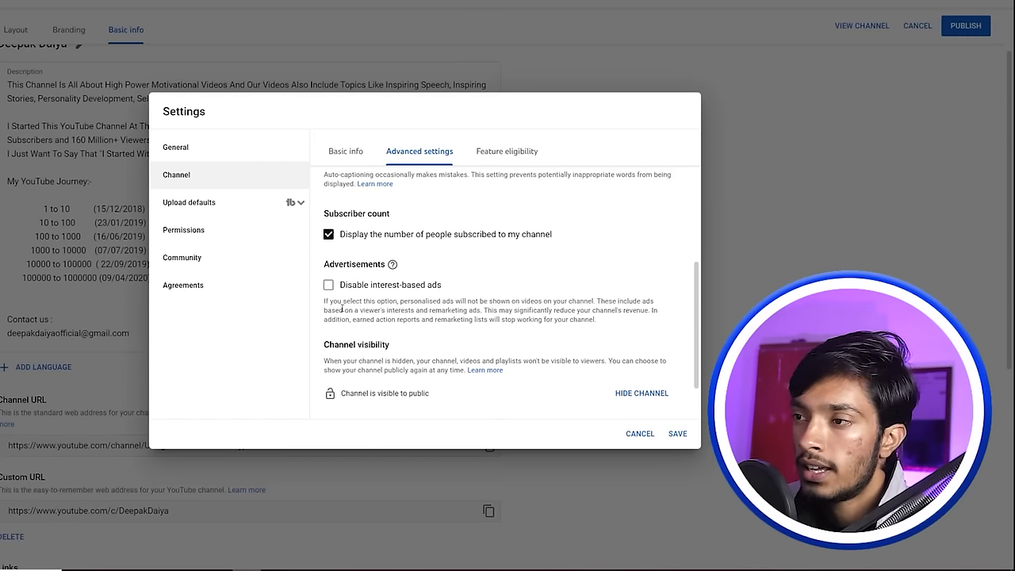
scroll(499, 361, "down", 1)
scroll(499, 361, "down", 1)
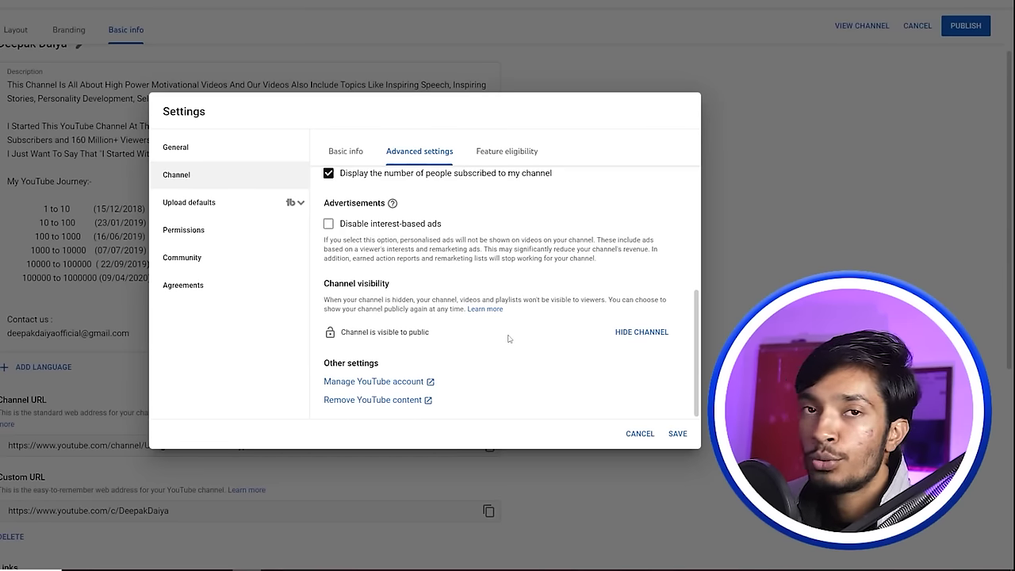
Open the channel's feature eligibility and examine the details of the Standard and Intermediate features.
left_click(516, 156)
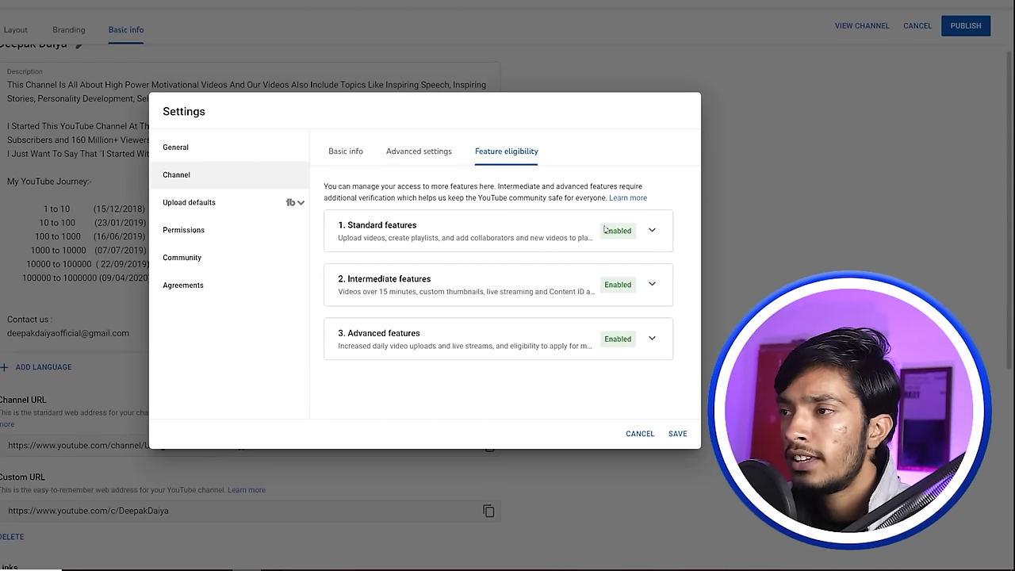
left_click(652, 231)
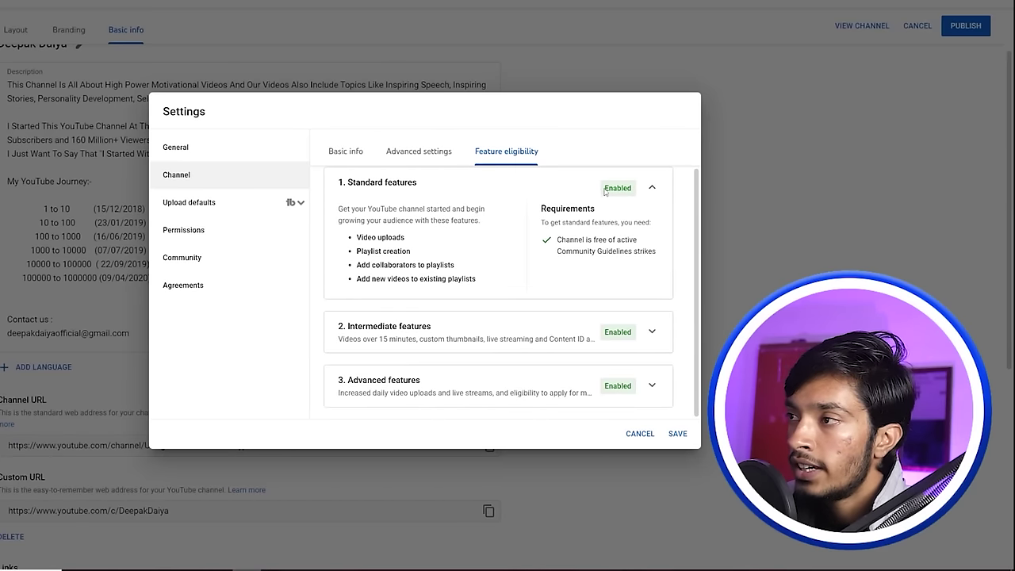
triple_click(365, 250)
left_click(366, 252)
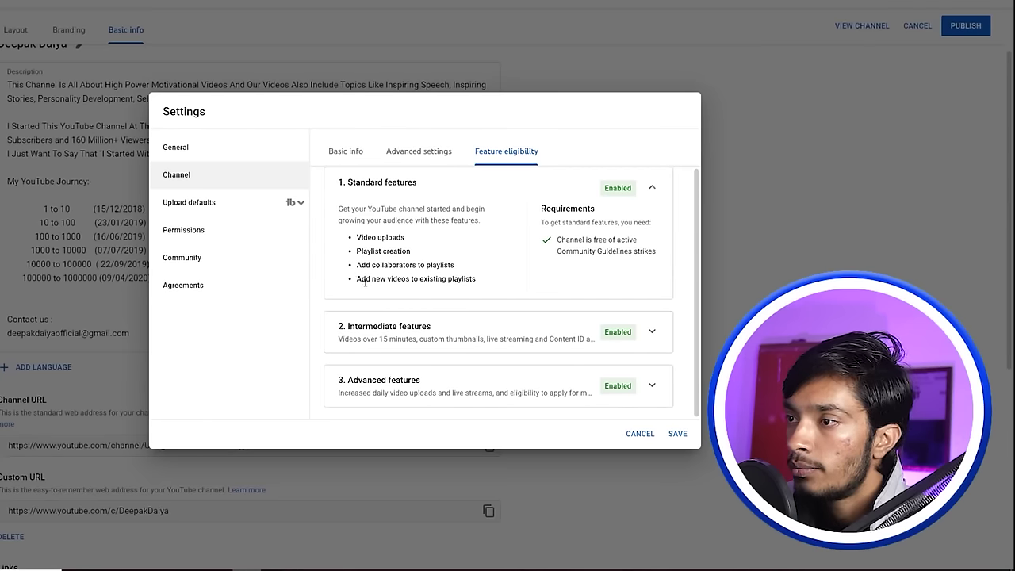
left_click(652, 188)
left_click(654, 280)
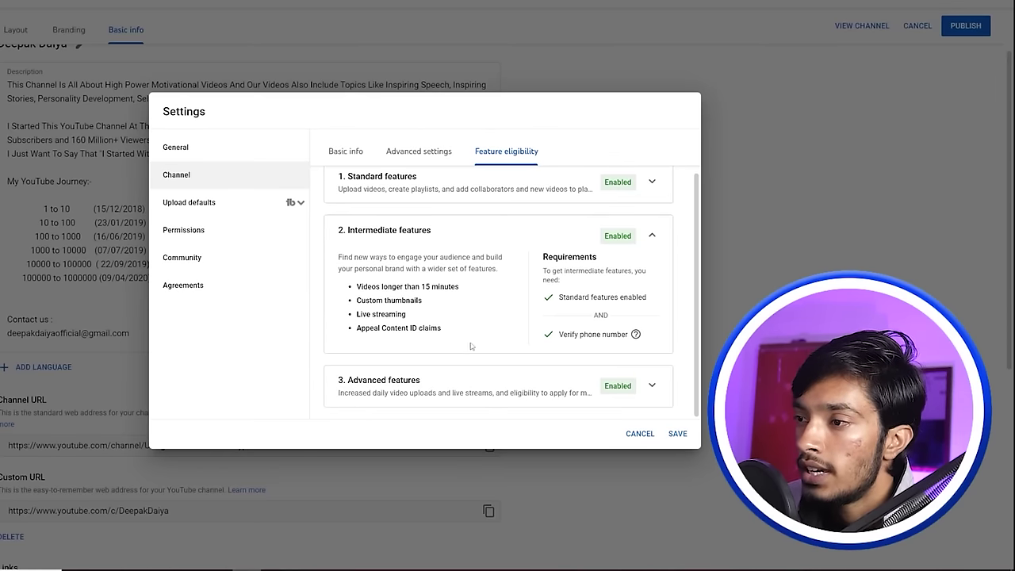
Review the Advanced features, highlighting the daily upload, live stream embedding and monetisation entries, and save the channel settings.
left_click(652, 385)
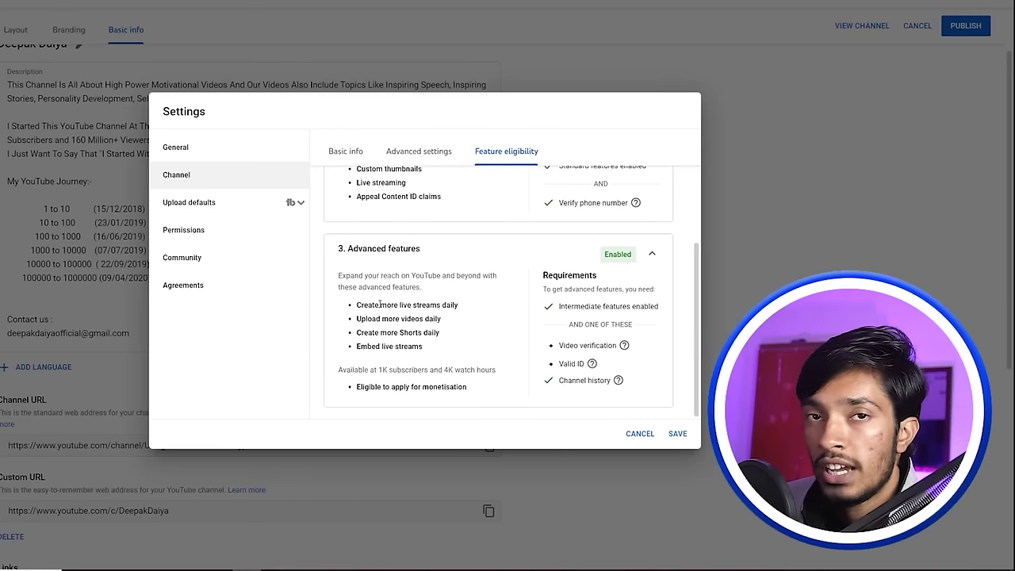
left_click_drag(393, 319, 414, 319)
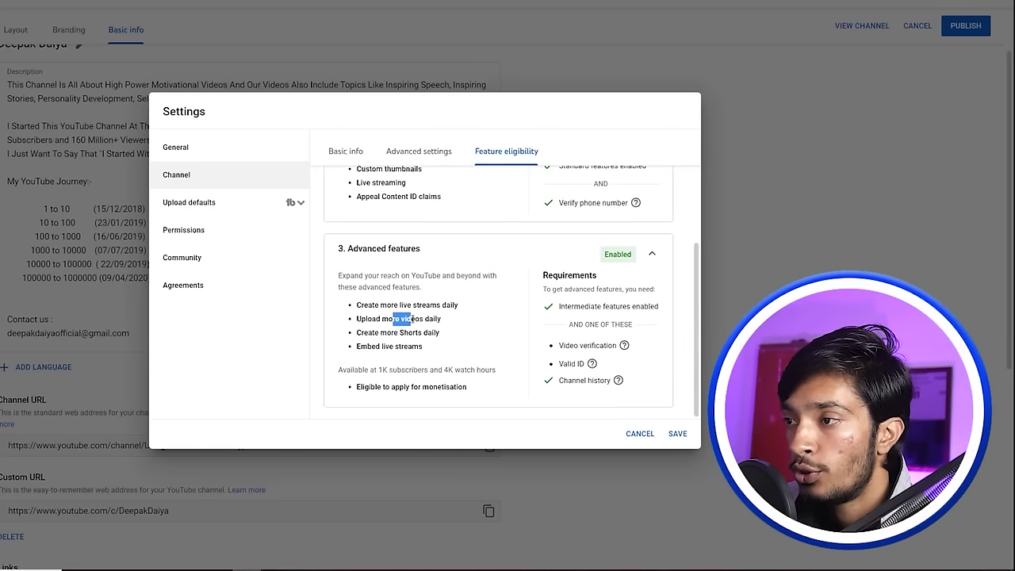
left_click(417, 331)
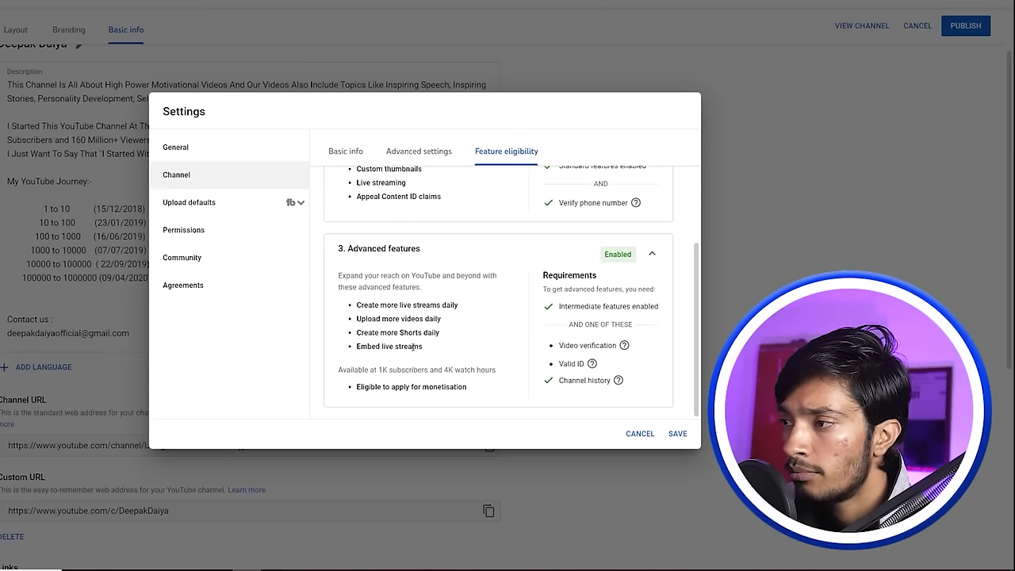
left_click_drag(425, 347, 389, 347)
left_click(414, 350)
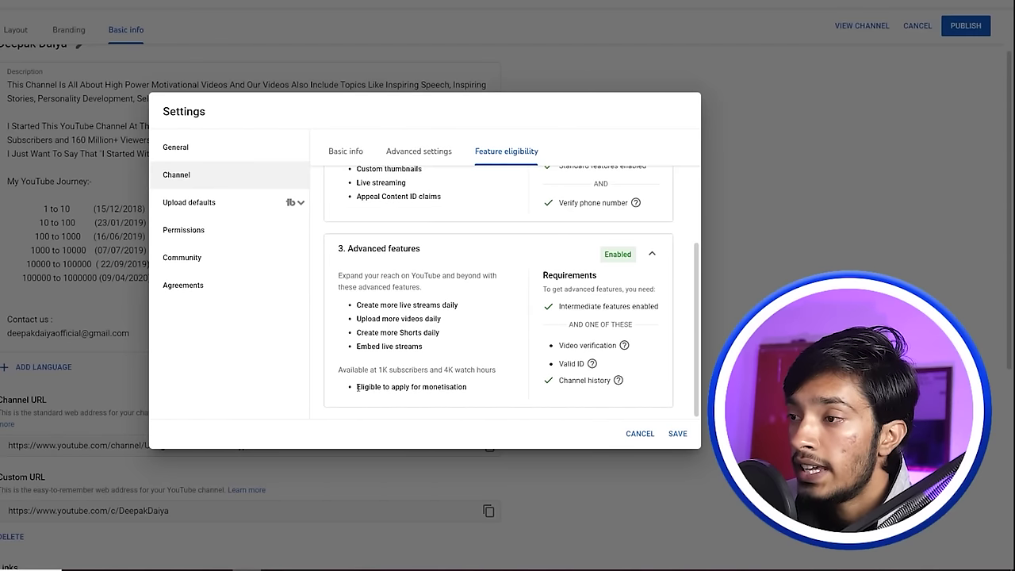
left_click_drag(356, 387, 444, 388)
left_click(444, 388)
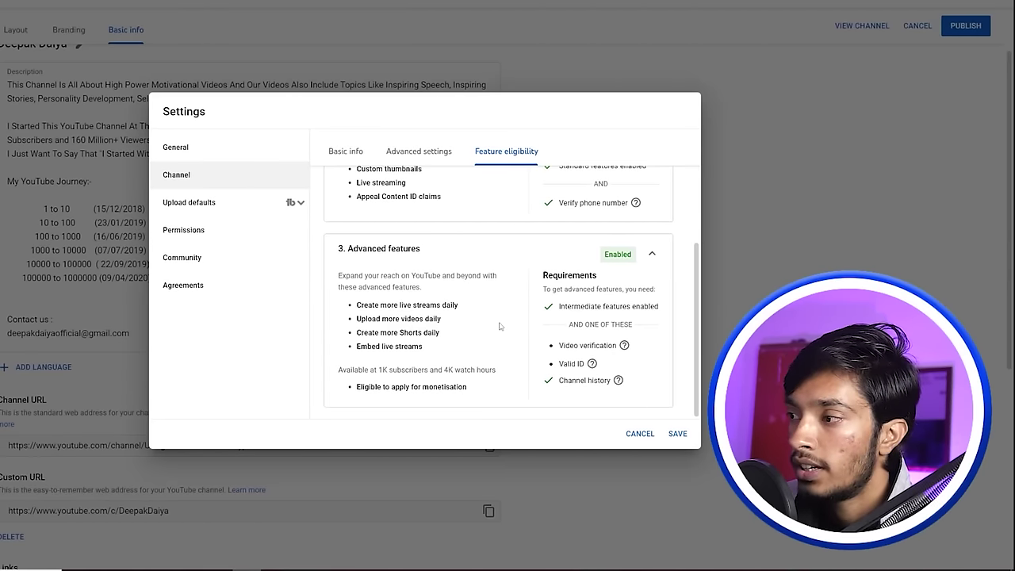
scroll(389, 186, "up", 3)
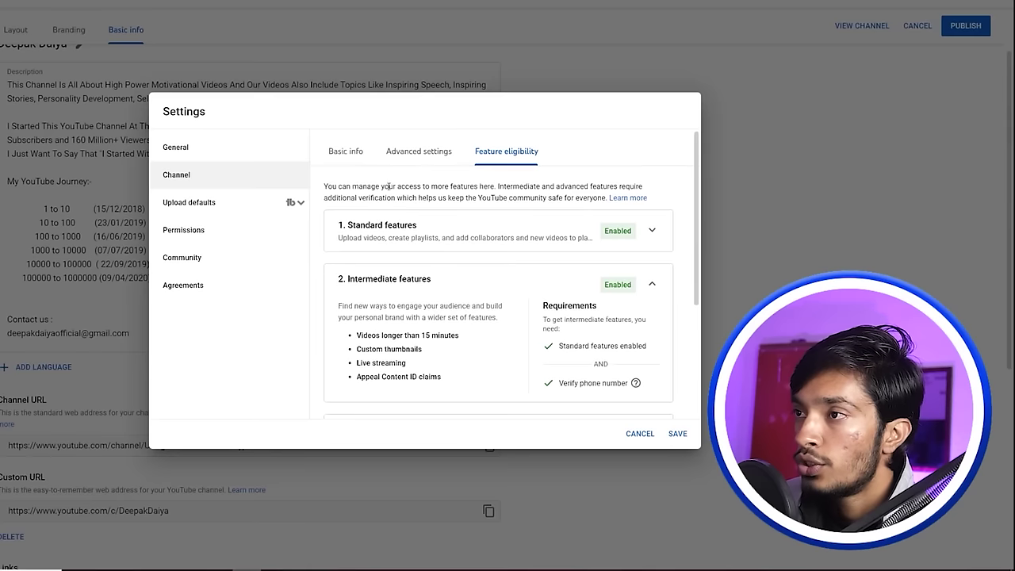
left_click(678, 434)
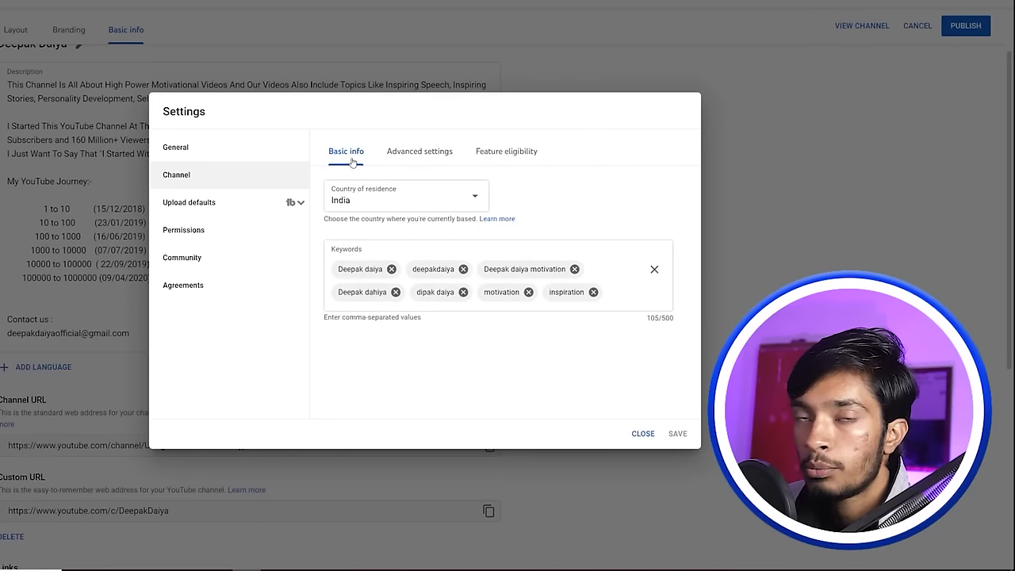
Open the upload defaults and look over the default title, description, visibility and tags.
left_click(211, 204)
scroll(555, 230, "down", 2)
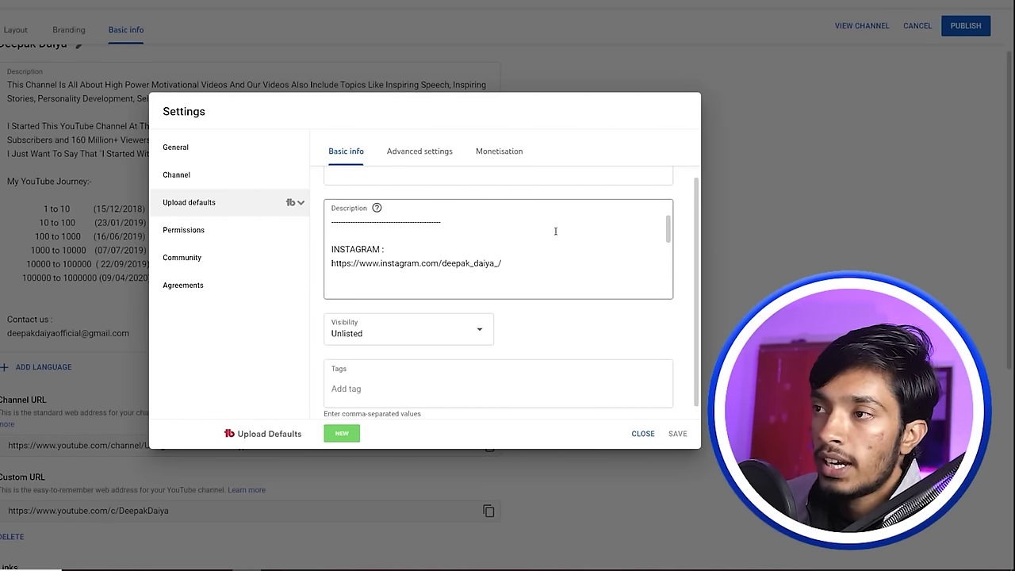
scroll(555, 230, "up", 2)
Enter the channel name as the default video title in the upload defaults.
left_click(362, 201)
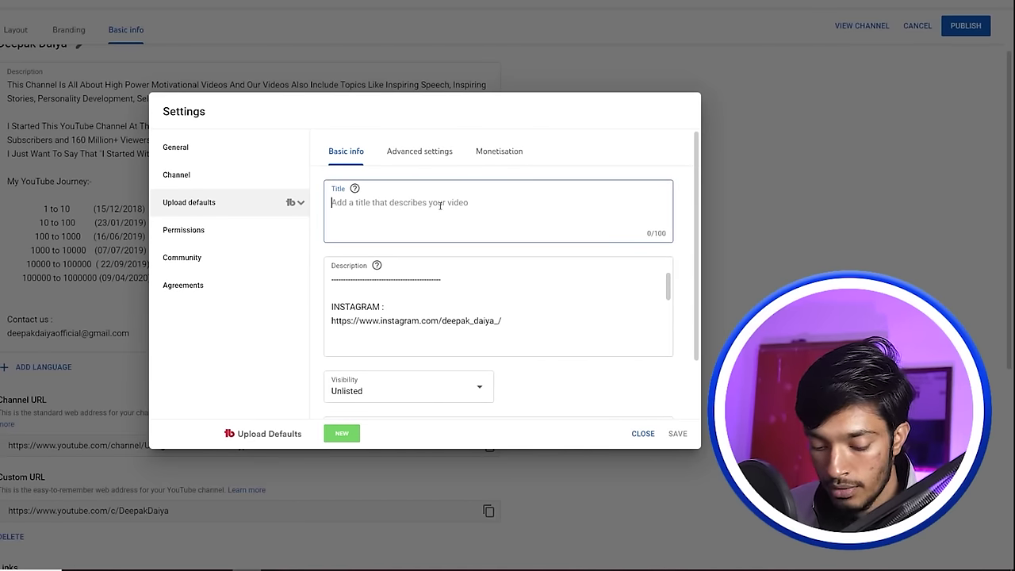
type("deepak daiya")
left_click_drag(423, 209, 347, 203)
left_click(455, 220)
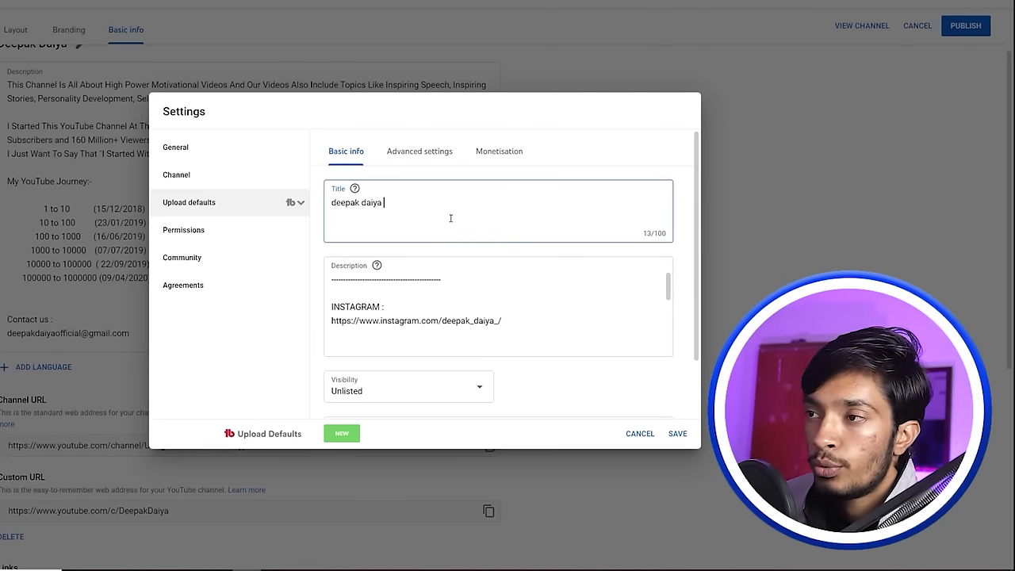
Read through the default video description, from the social media links to the equipment links and the content owner notice.
scroll(452, 303, "down", 10)
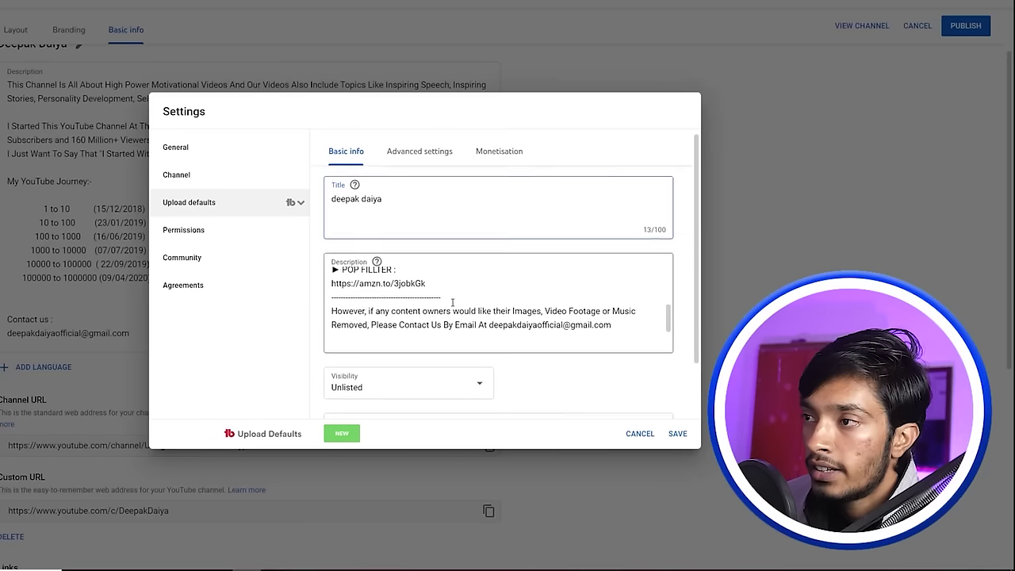
scroll(452, 302, "up", 3)
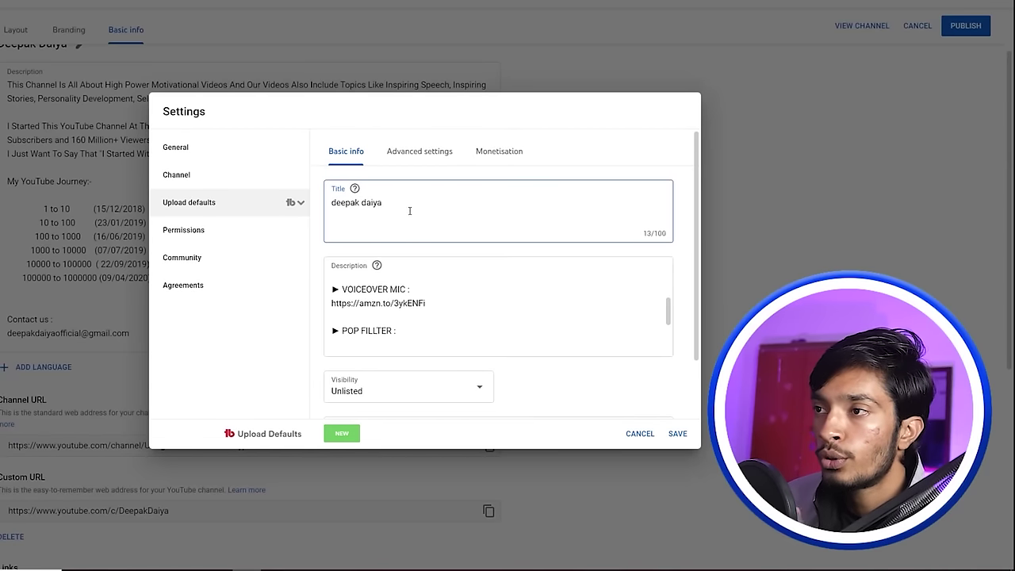
left_click_drag(409, 211, 349, 204)
left_click(460, 318)
scroll(460, 317, "down", 8)
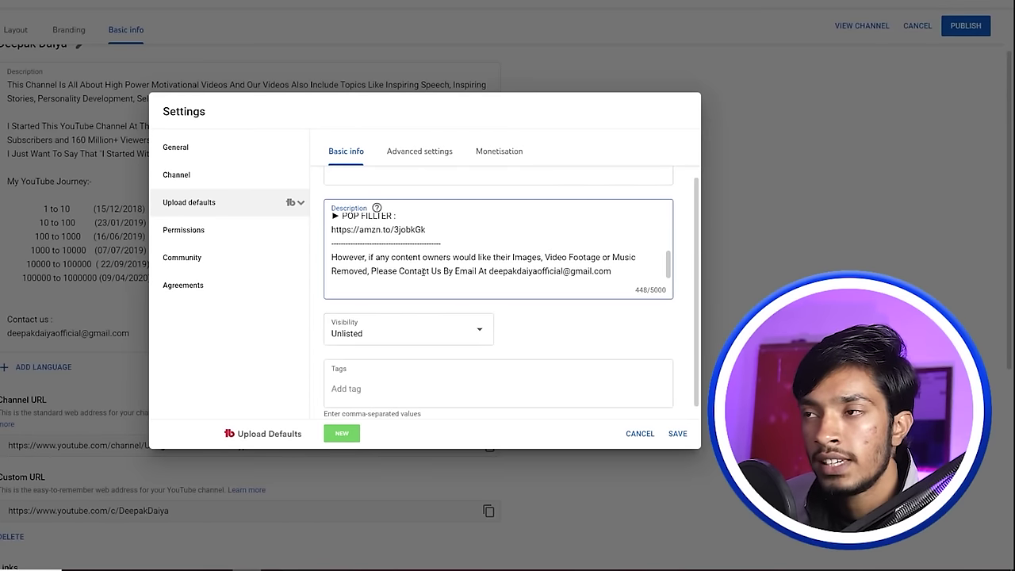
scroll(396, 254, "up", 3)
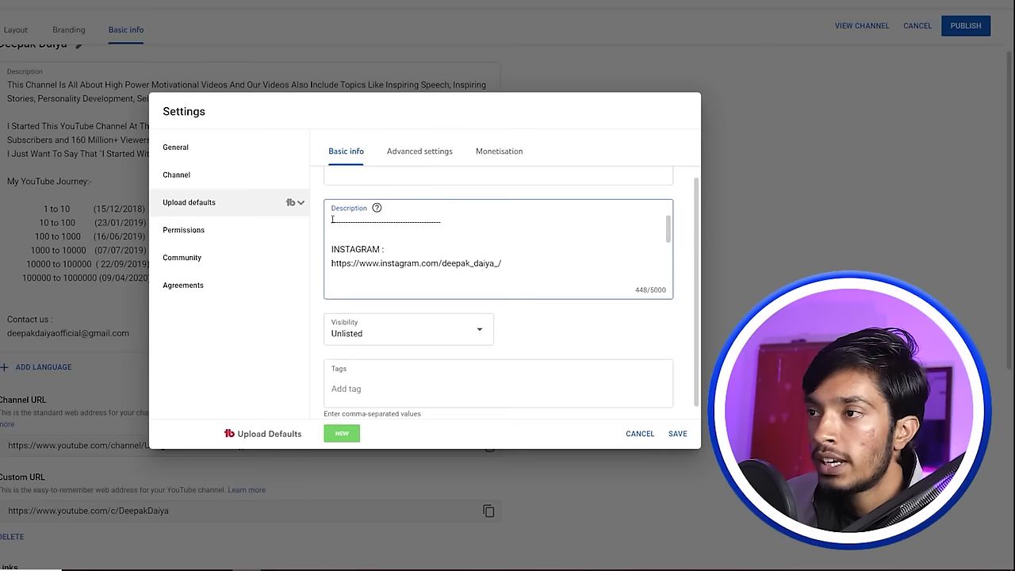
left_click_drag(332, 224, 362, 224)
left_click(339, 226)
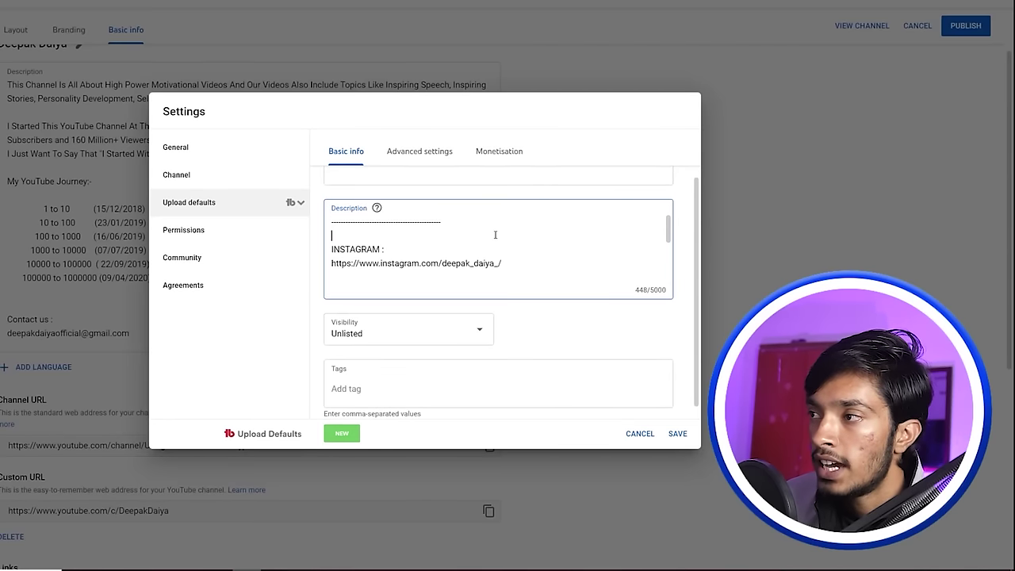
scroll(423, 255, "down", 5)
scroll(424, 255, "up", 6)
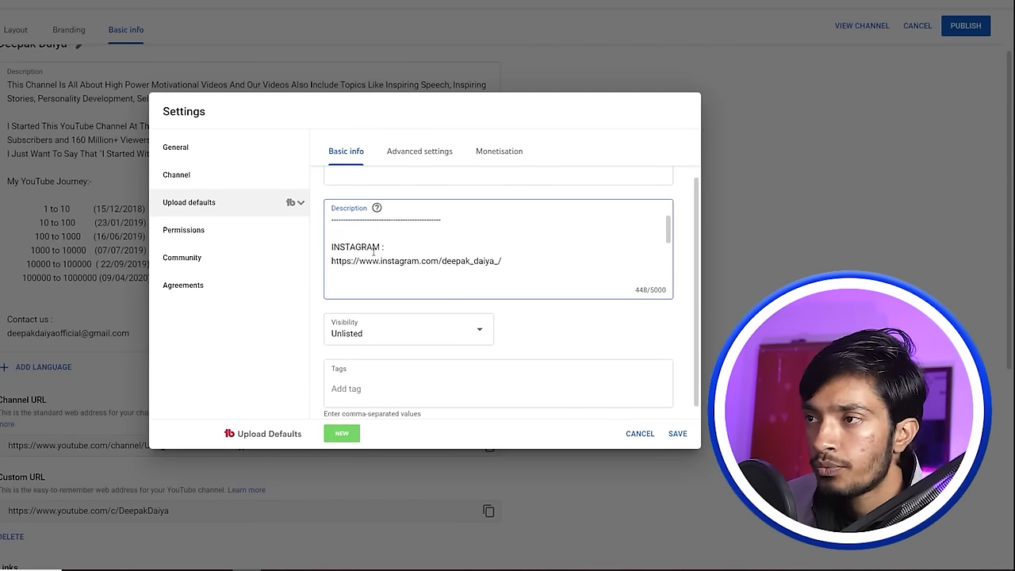
Insert two blank lines above the dashed line at the start of the default video description.
key("Return")
key("Return")
left_click(336, 281)
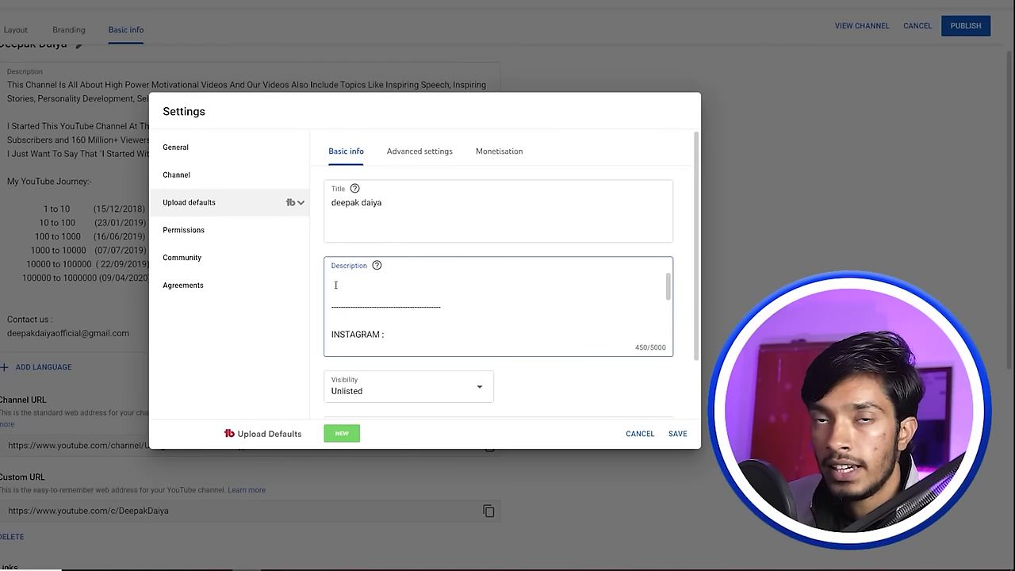
scroll(483, 331, "down", 5)
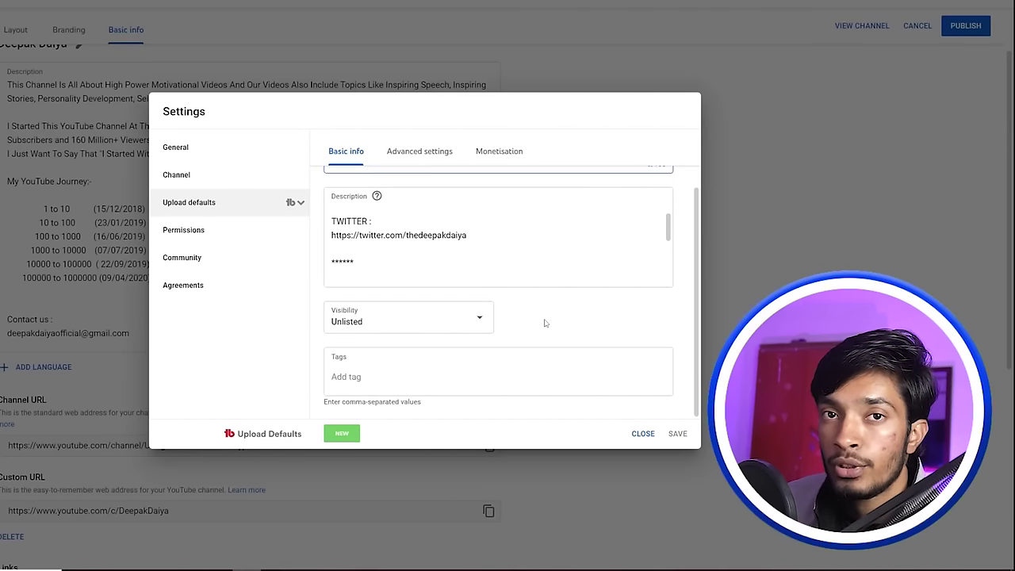
Review the default visibility choices Public, Private and Unlisted, and the empty tags field in the upload defaults.
left_click(459, 324)
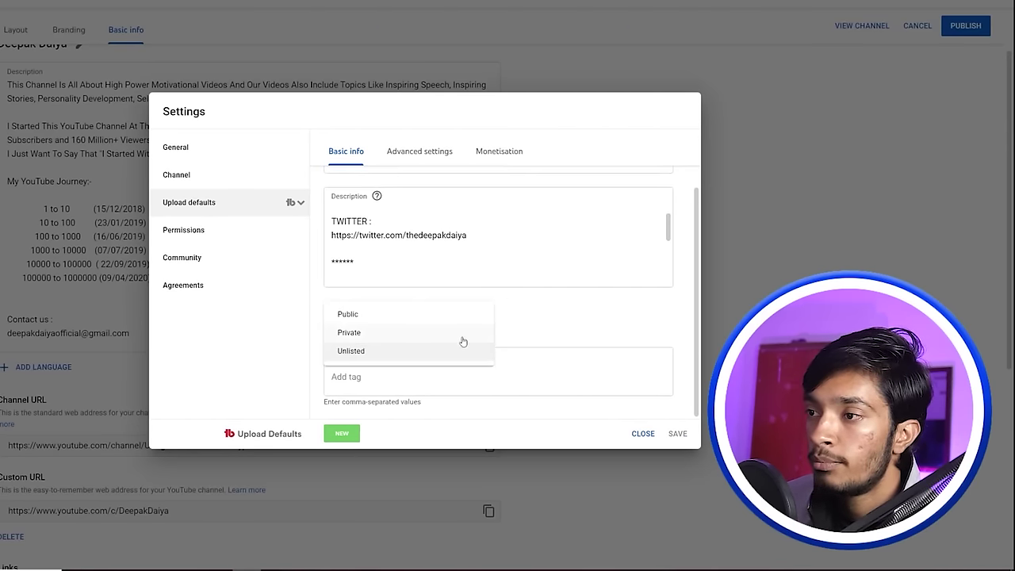
left_click(543, 323)
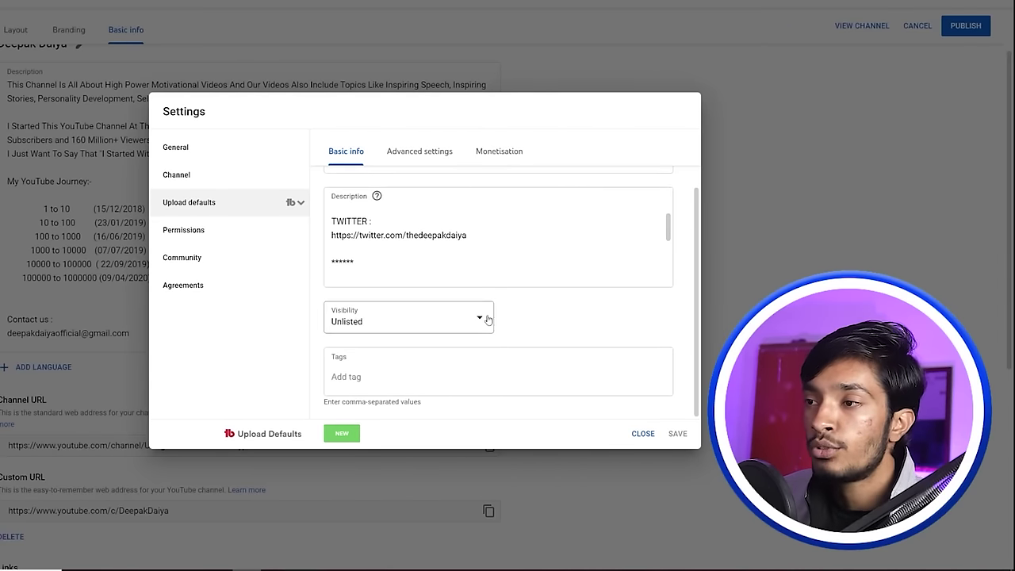
left_click(432, 321)
left_click(569, 335)
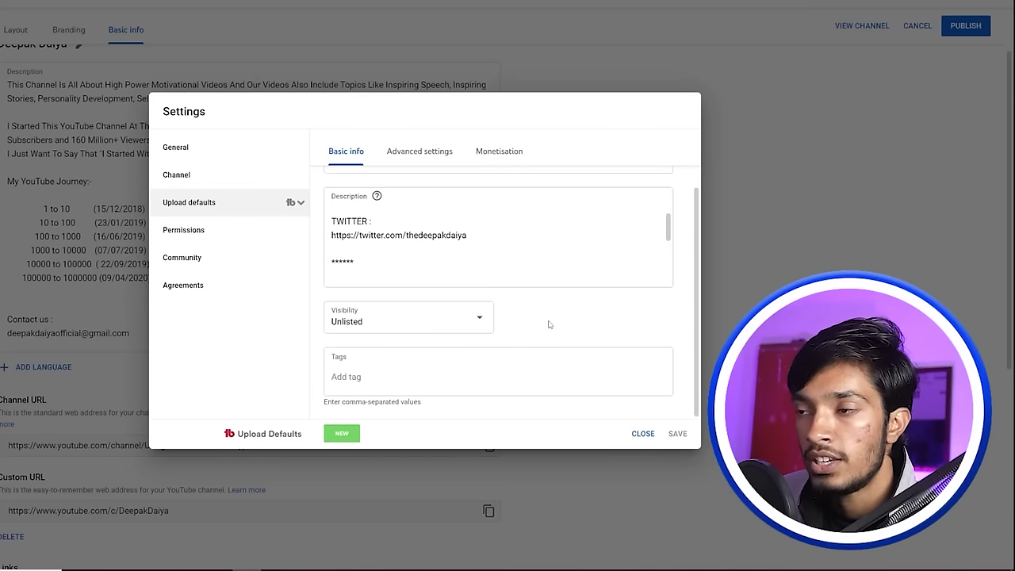
left_click(372, 391)
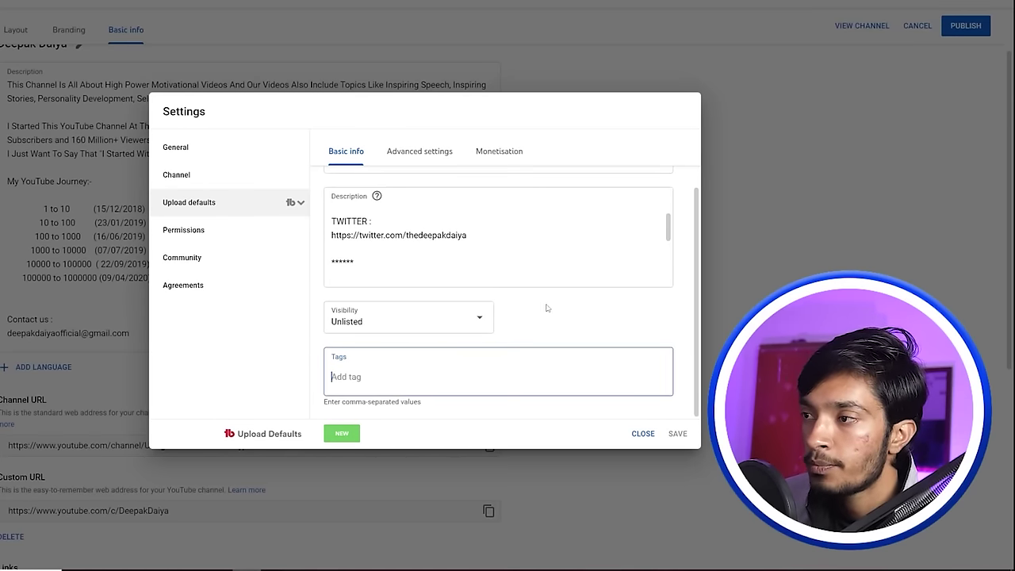
left_click(556, 314)
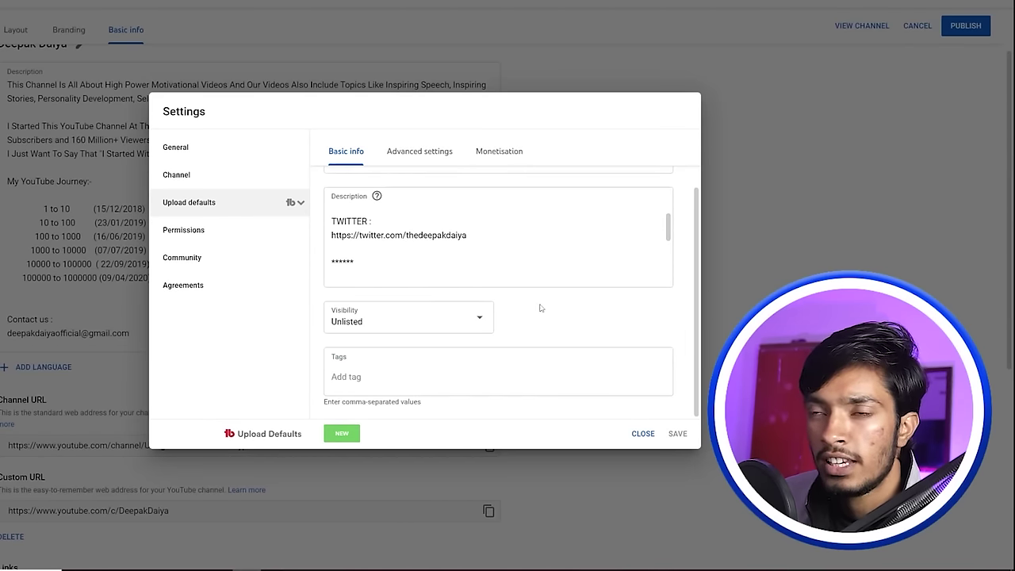
Look over the default title field and the default description down to the content owner notice.
scroll(426, 301, "up", 1)
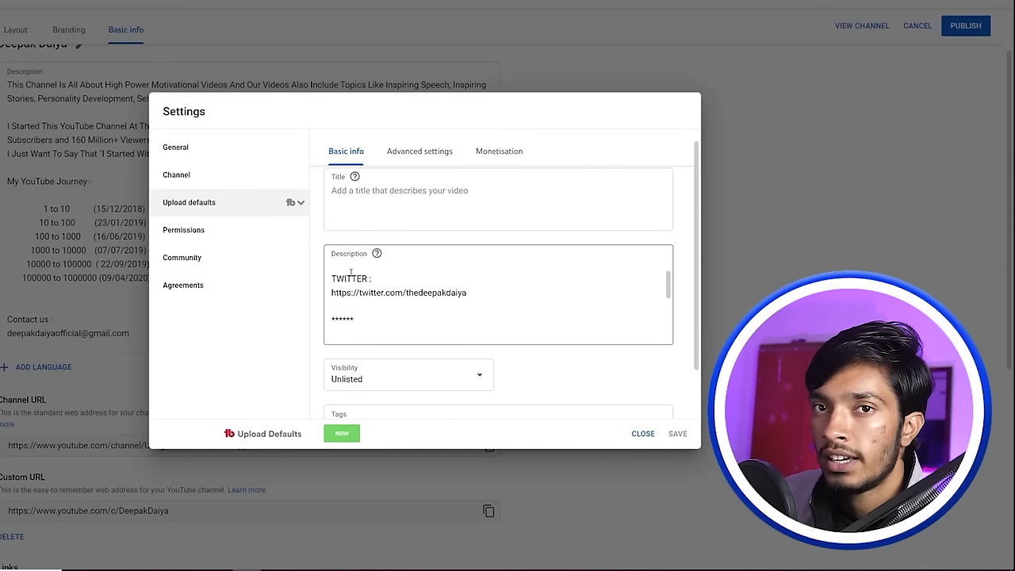
left_click(337, 193)
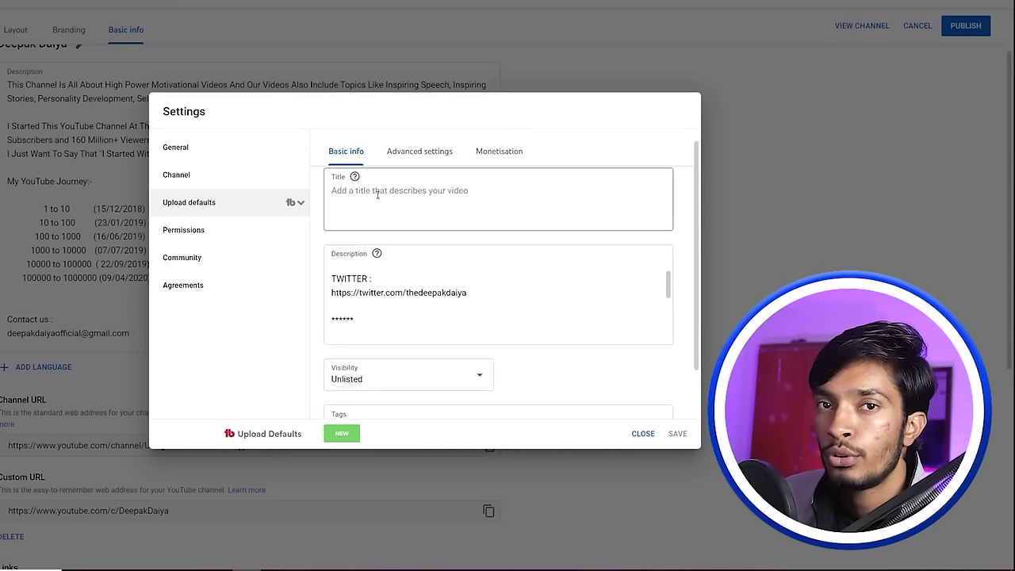
scroll(410, 198, "down", 1)
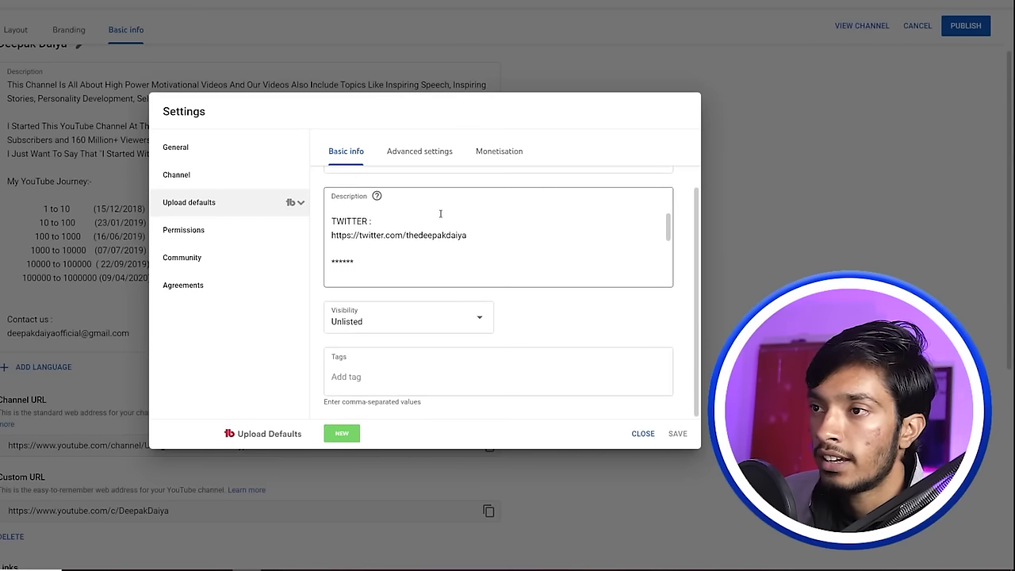
scroll(440, 213, "down", 5)
Open the advanced upload defaults and compare the Standard YouTube Licence and Creative Commons – Attribution options.
left_click(434, 152)
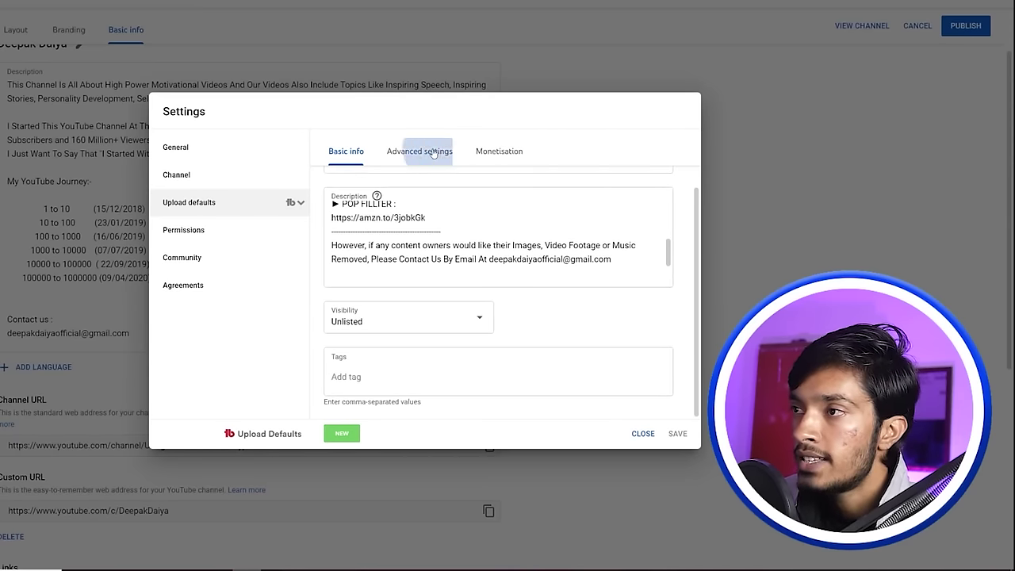
scroll(373, 206, "up", 1)
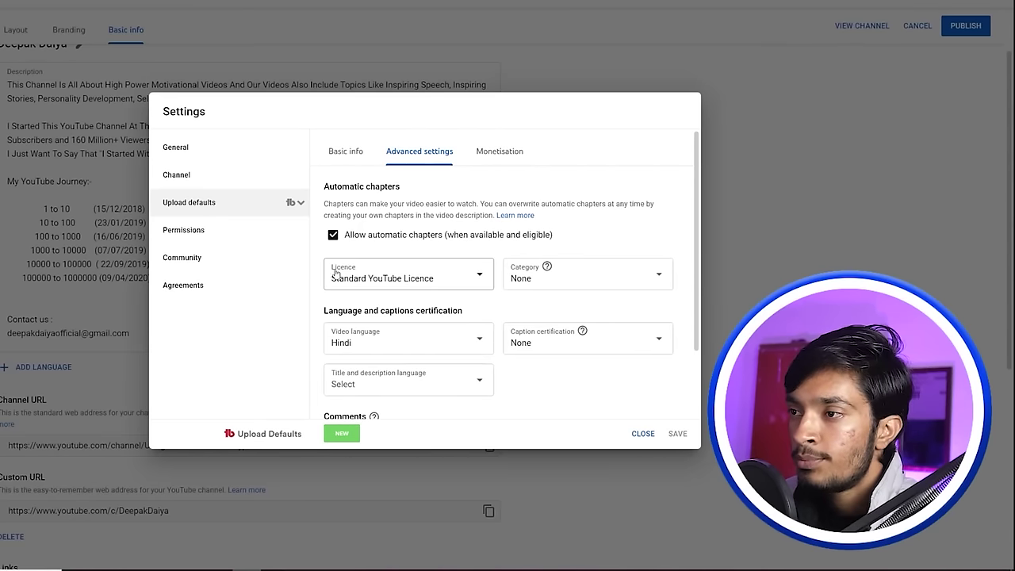
left_click(364, 283)
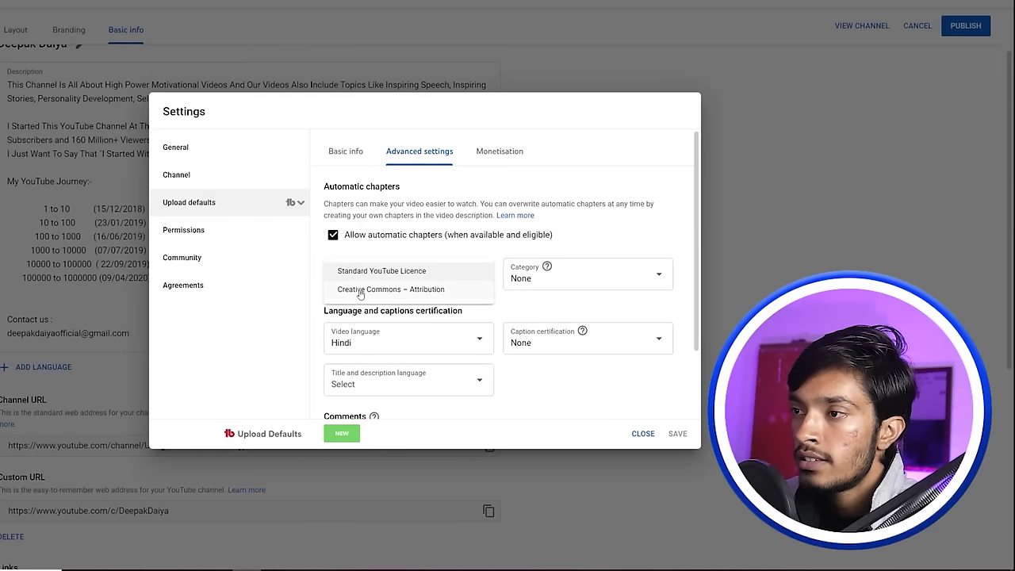
left_click(412, 254)
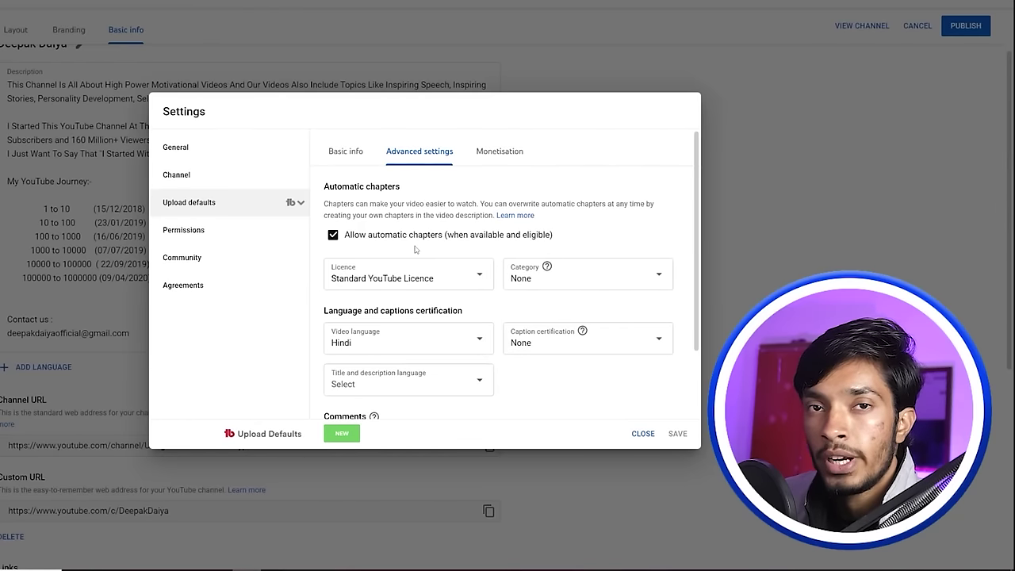
left_click(401, 287)
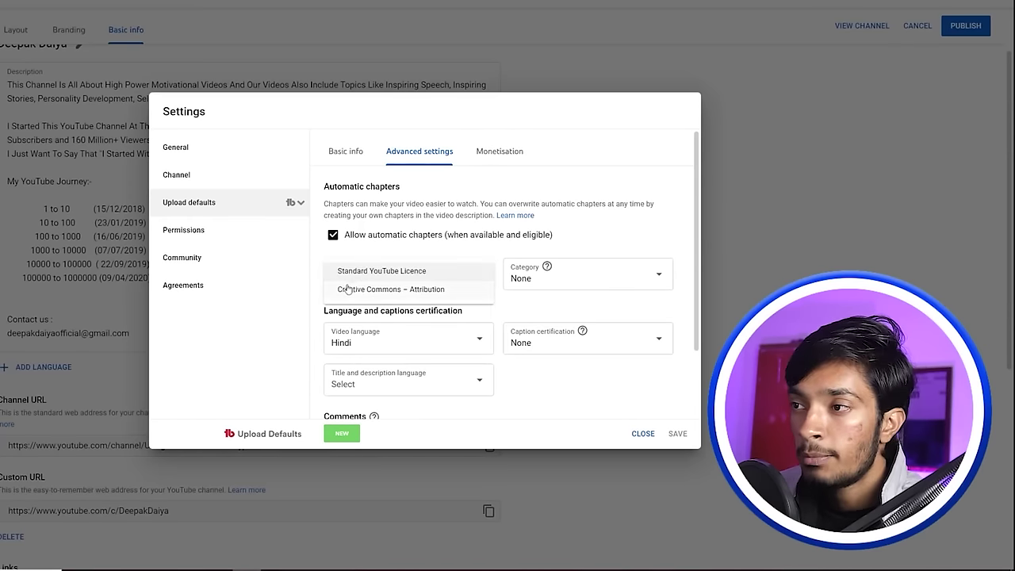
left_click(422, 271)
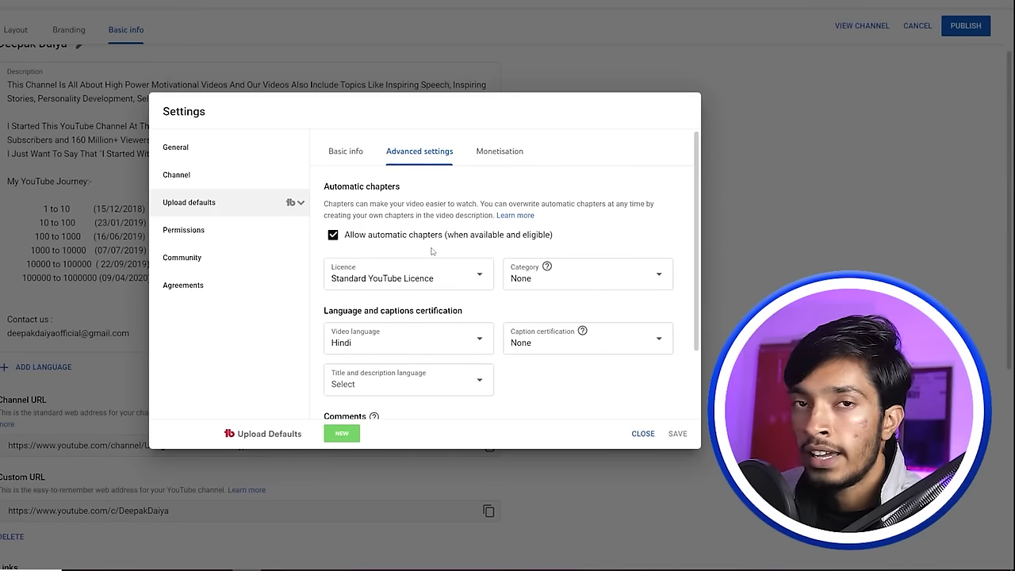
left_click(419, 274)
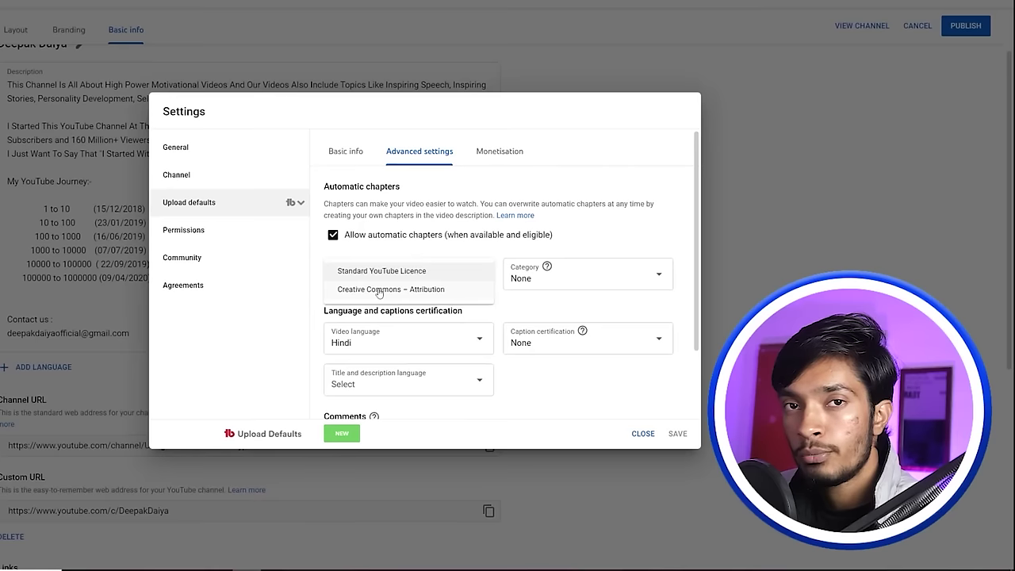
left_click(645, 240)
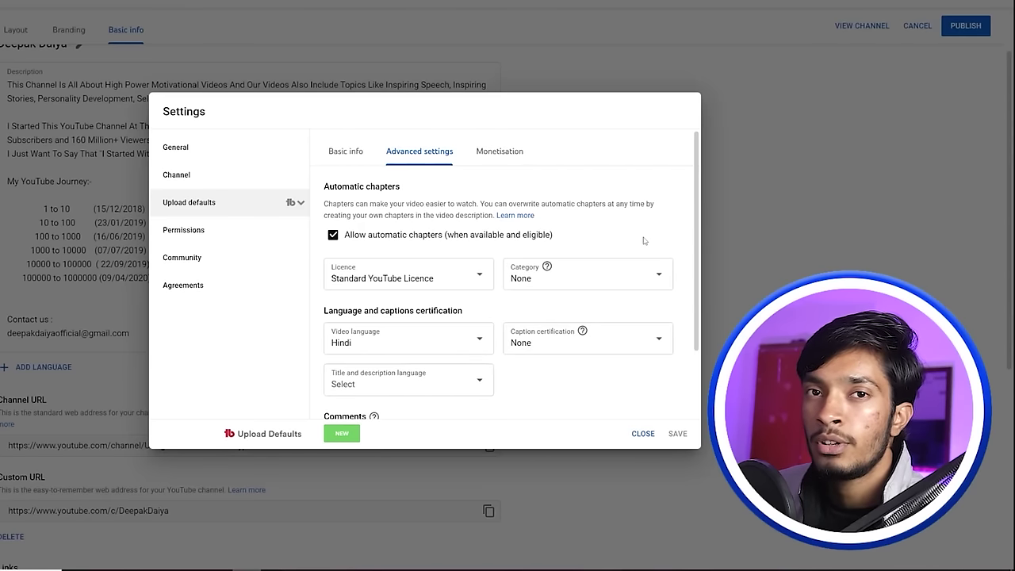
Set the default video category to Education and look through the other available categories.
left_click(530, 276)
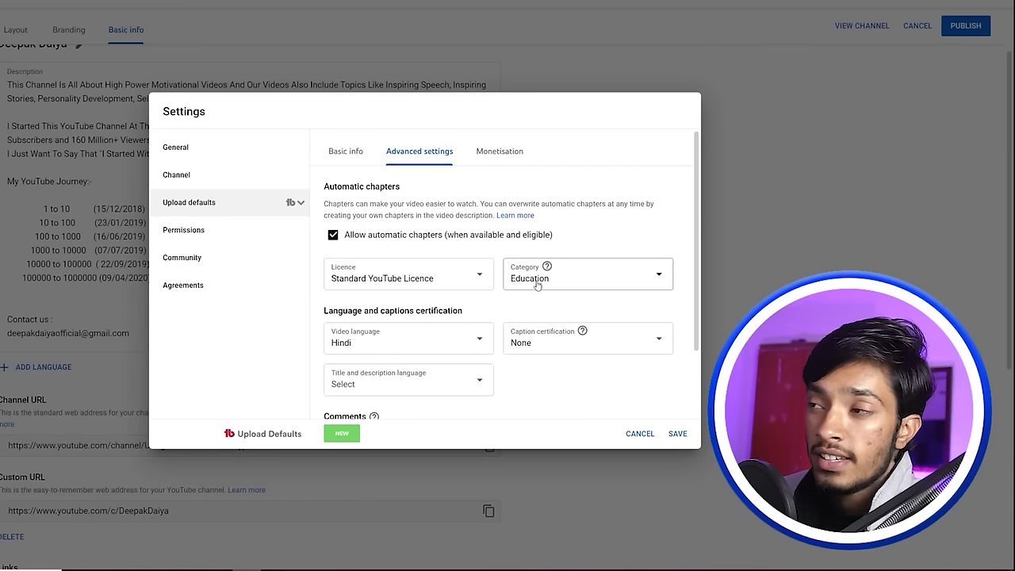
left_click(537, 284)
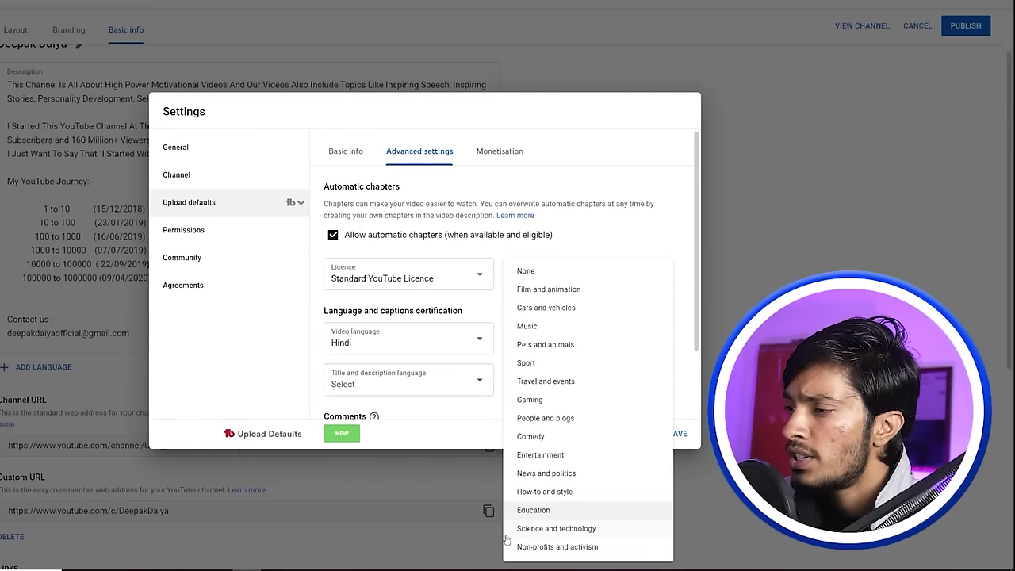
left_click(691, 490)
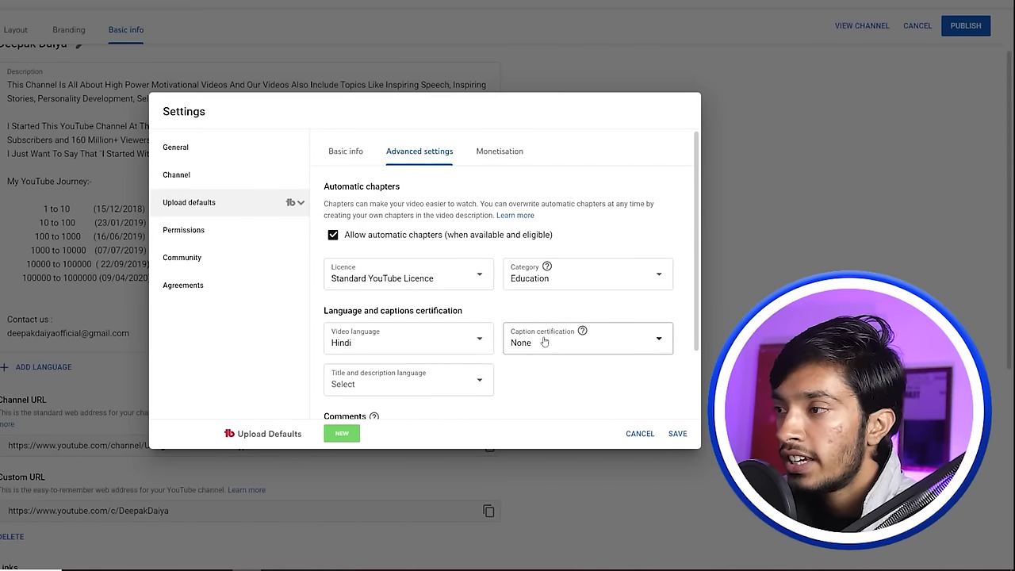
Examine the default video language, caption certification and title and description language settings.
scroll(453, 388, "down", 1)
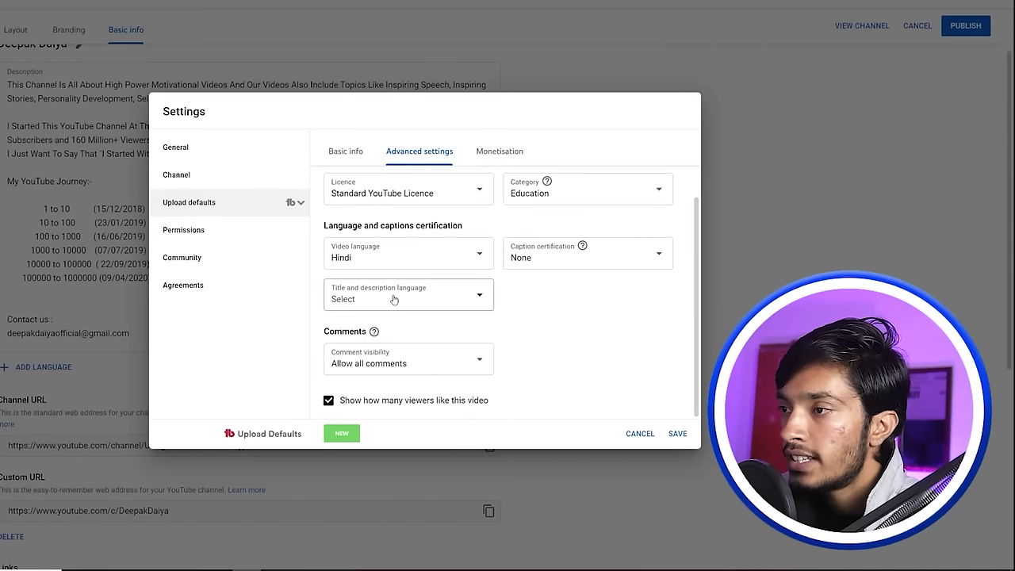
left_click(570, 314)
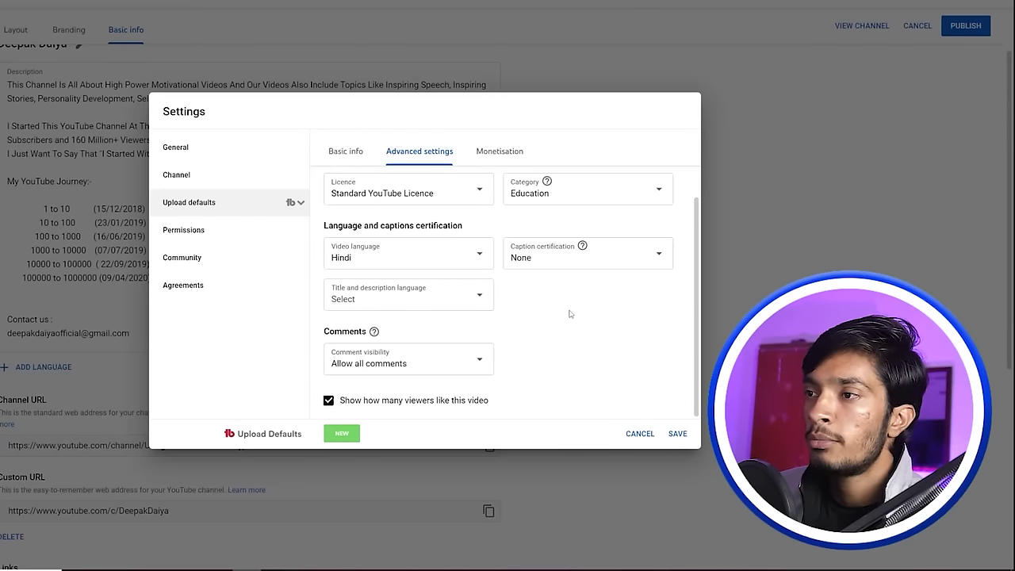
left_click(467, 268)
left_click(573, 361)
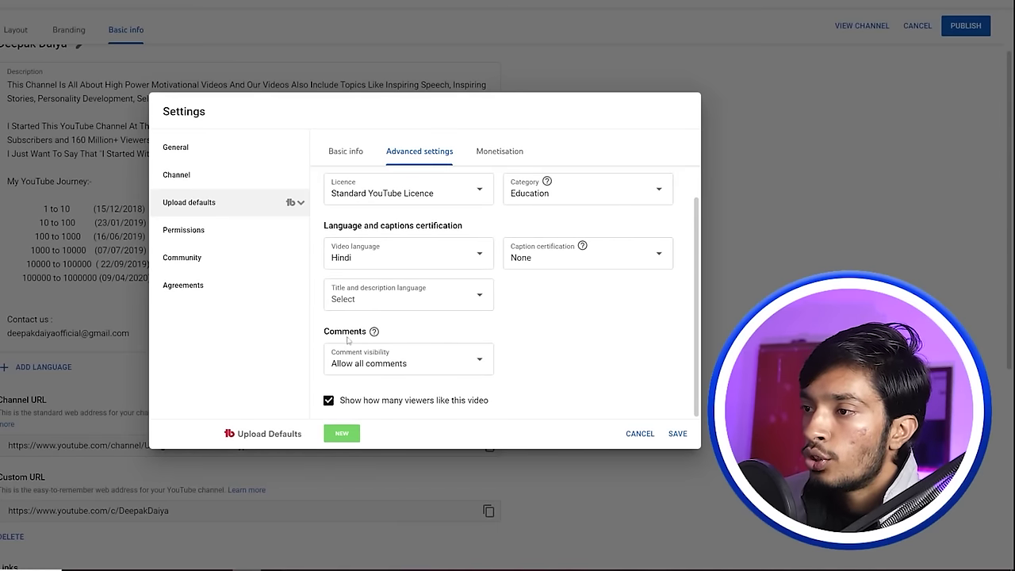
Review the default comment visibility choices, from allowing all comments to holding them for review or disabling them.
left_click(357, 366)
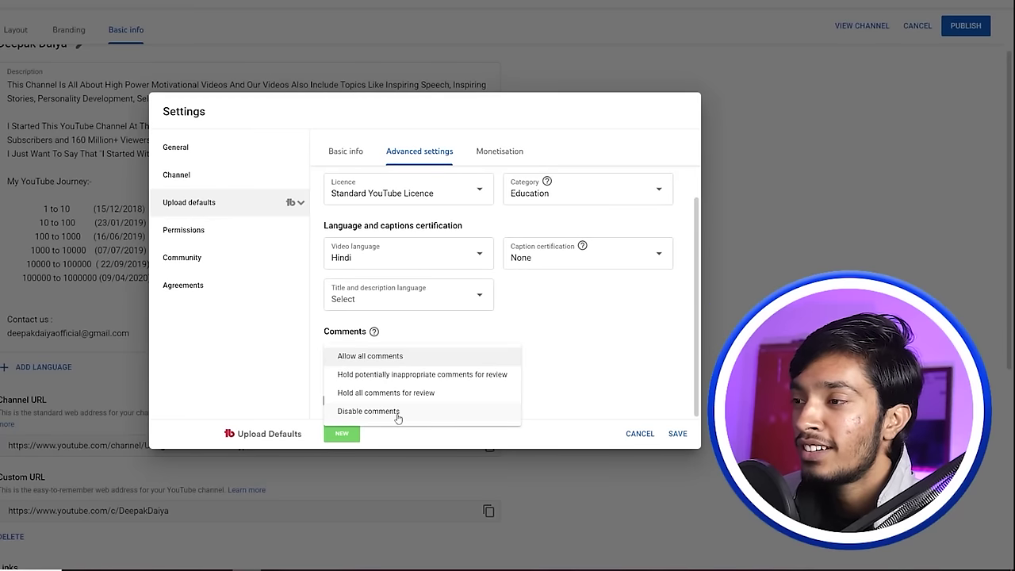
left_click(590, 334)
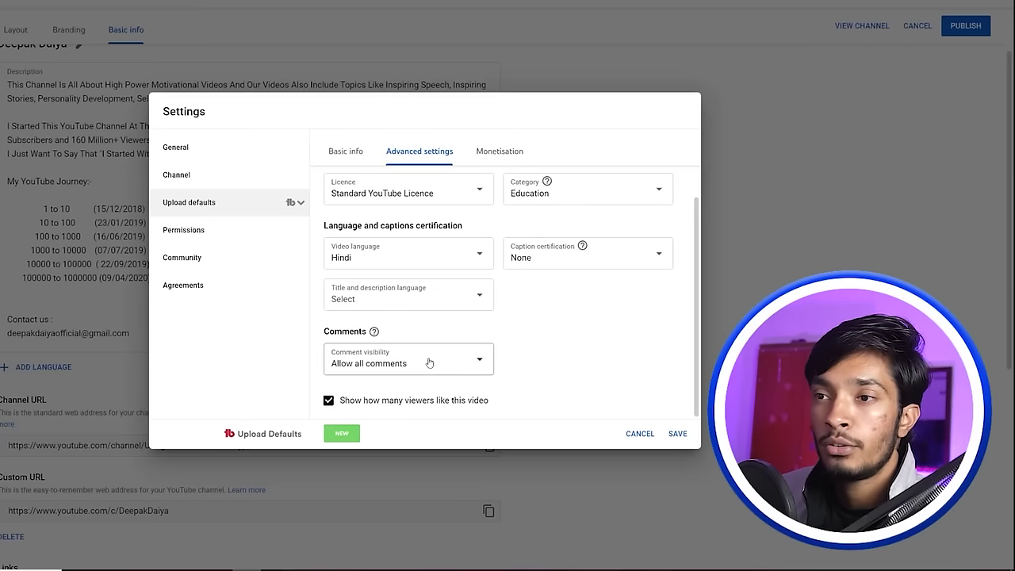
left_click(367, 367)
left_click(547, 347)
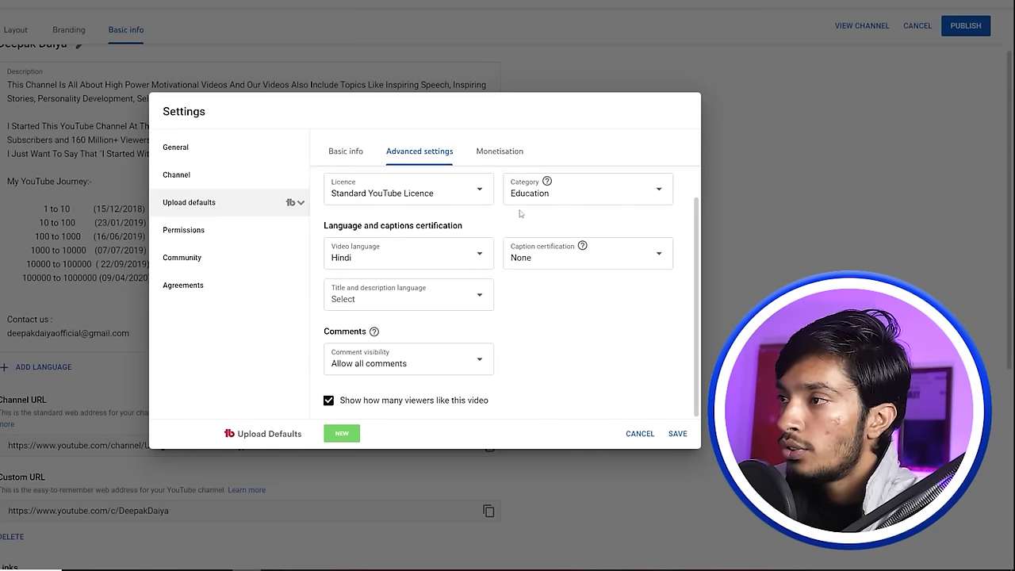
Look over the default ad types and mid-roll setting for monetisation, and the channel's user permissions.
left_click(478, 152)
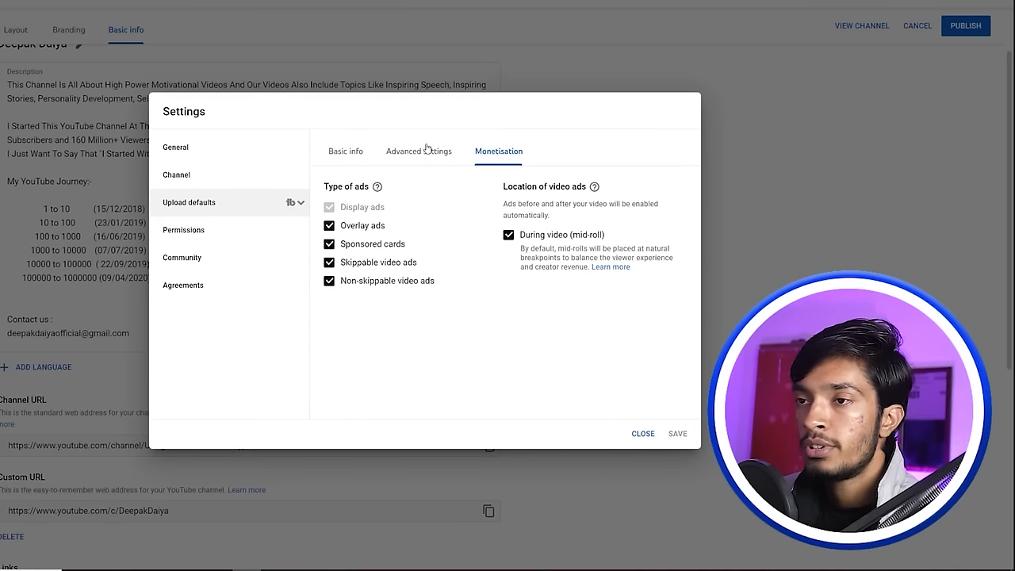
left_click(253, 230)
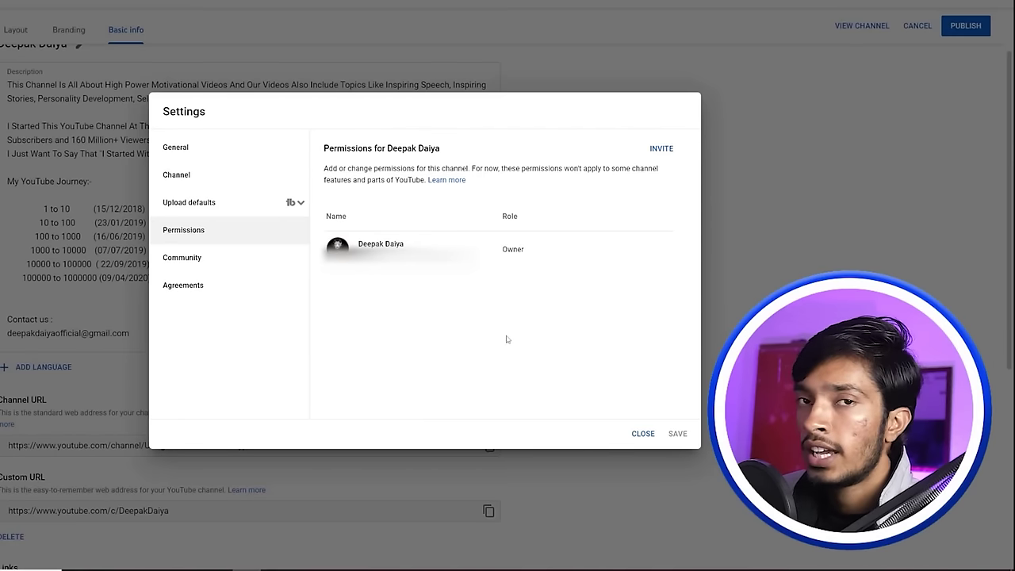
Open the community settings and examine the automated filters for moderators, approved users and hidden users.
left_click(216, 260)
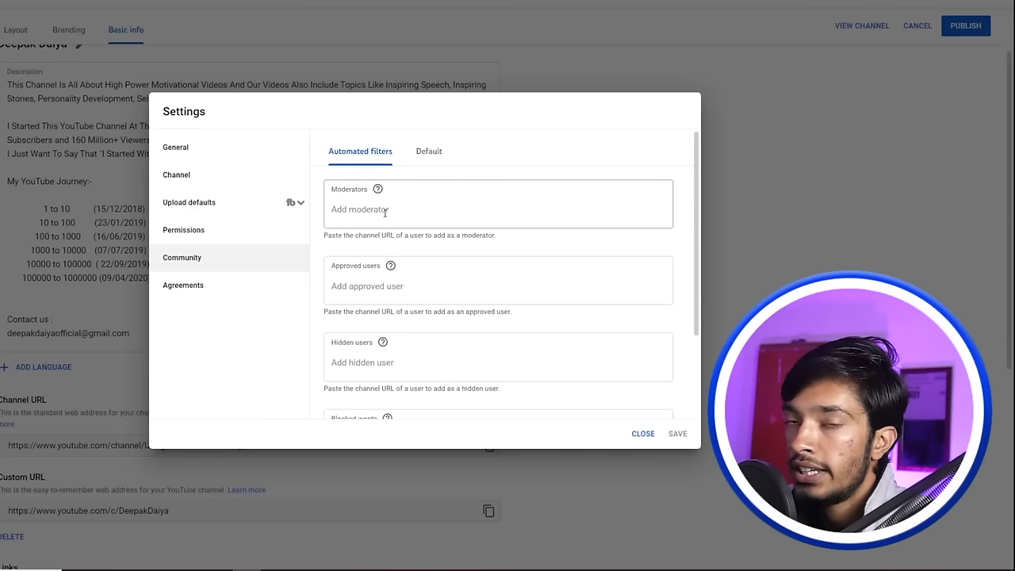
left_click(396, 284)
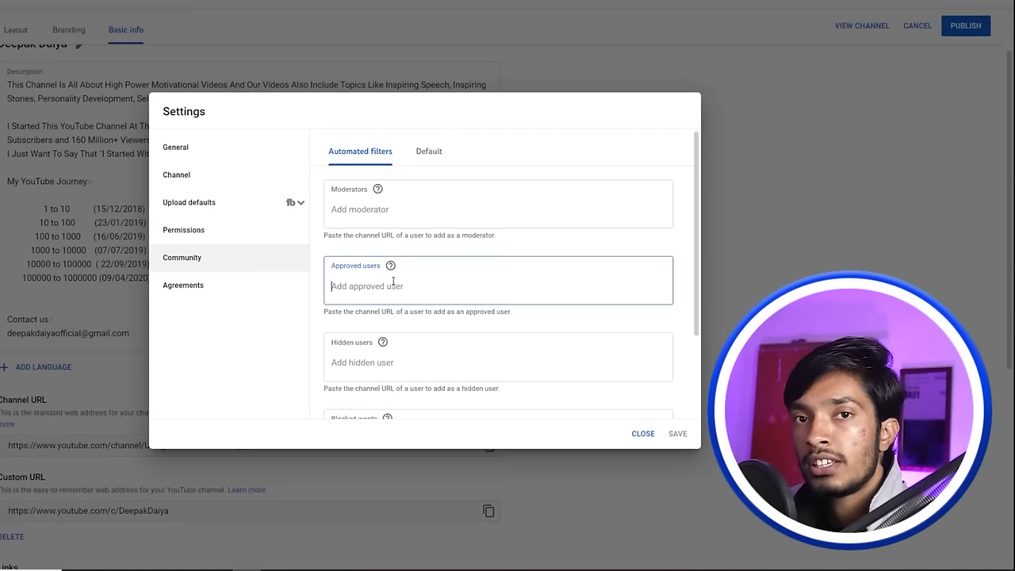
scroll(388, 293, "down", 1)
left_click(385, 308)
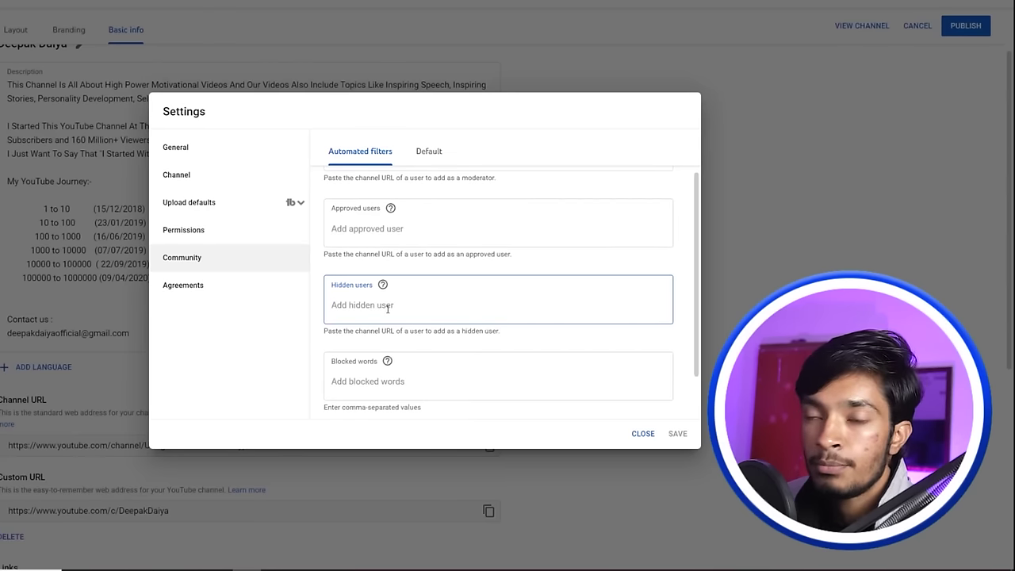
Add "pagal" to the blocked words of the automated filters and remove it again.
scroll(388, 308, "down", 1)
left_click(365, 323)
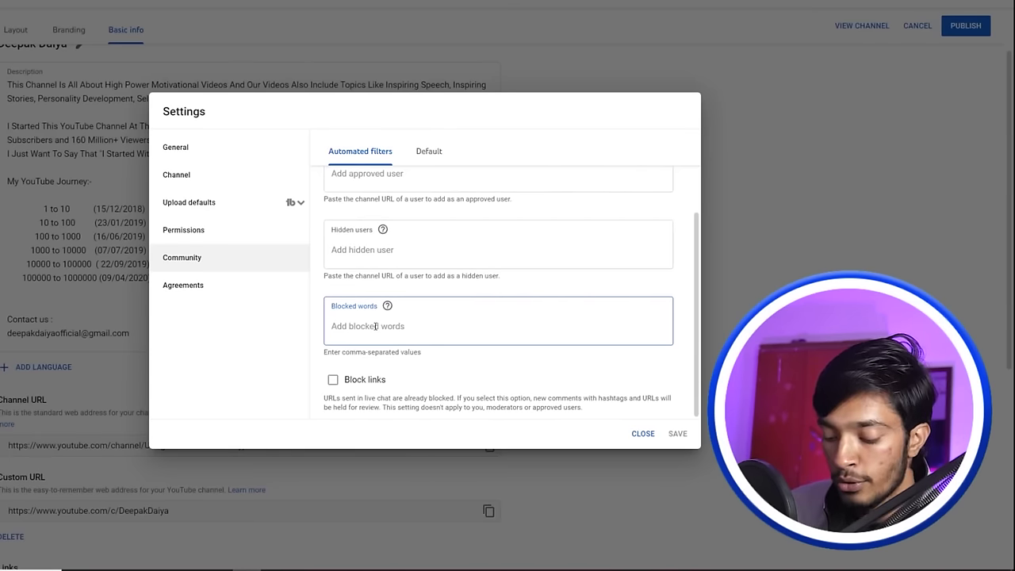
type("p")
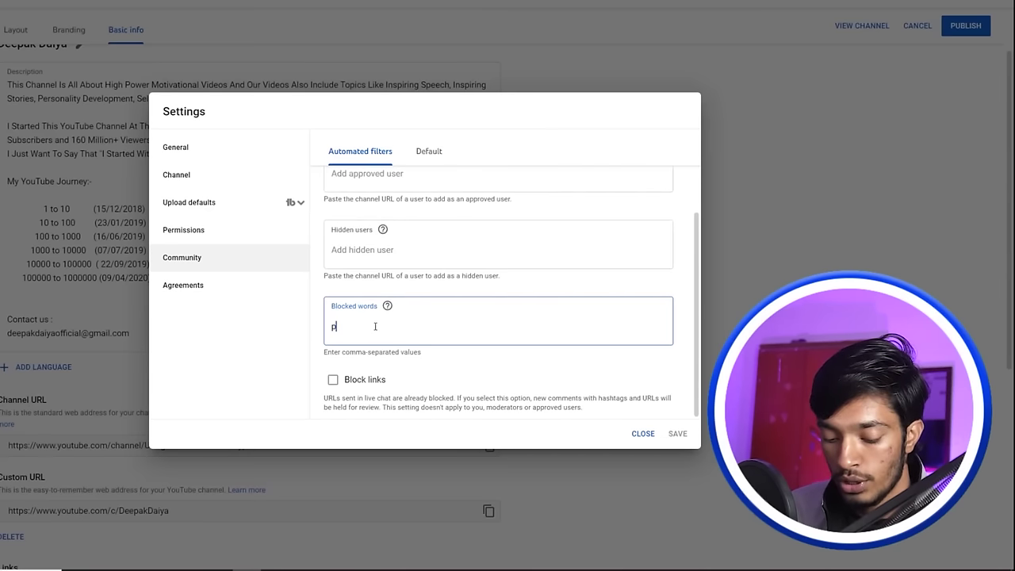
type("agal")
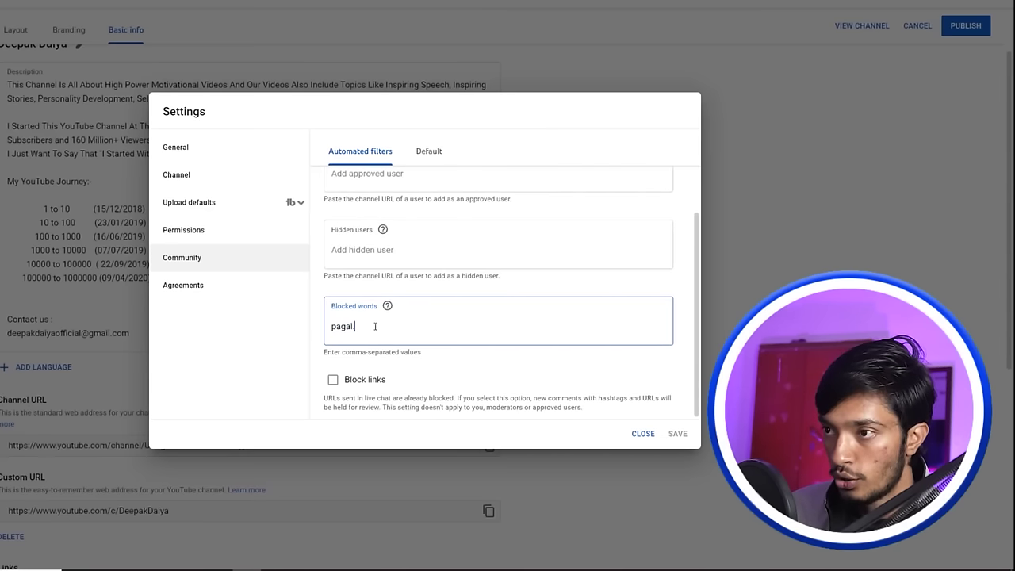
key("Return")
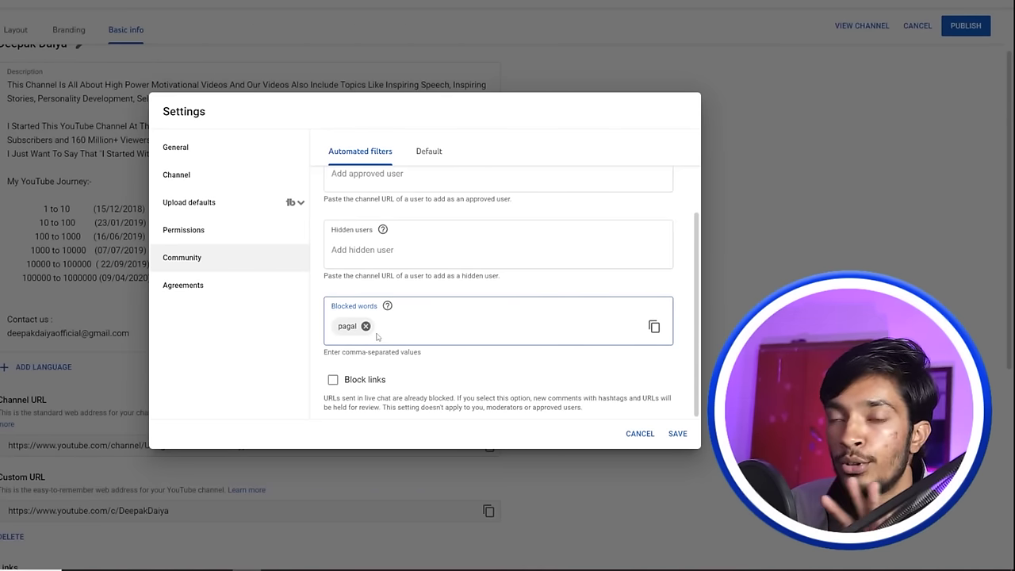
left_click(366, 326)
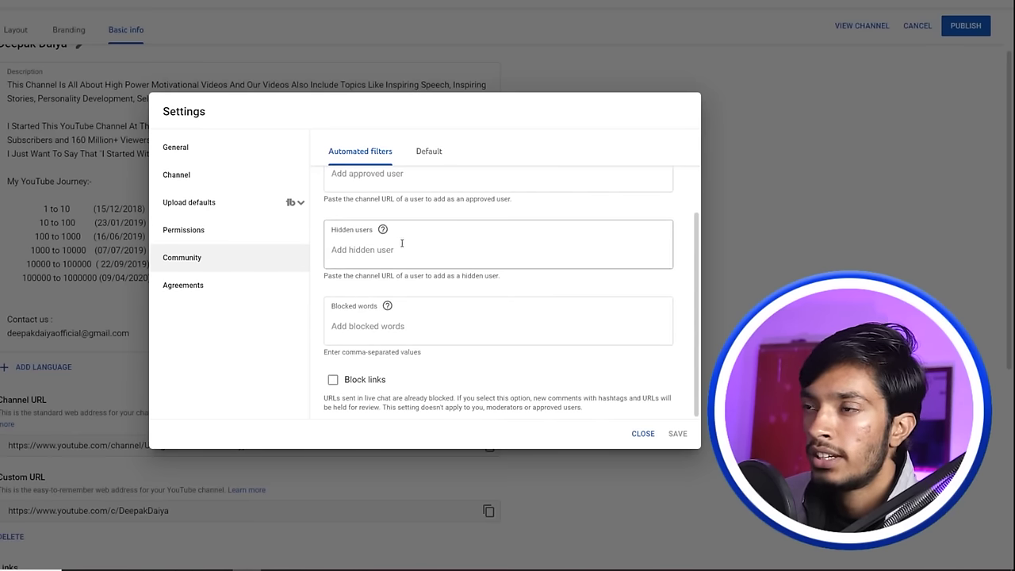
Review the community defaults for channel comments and live chat messages, and look over the channel's agreements.
left_click(436, 155)
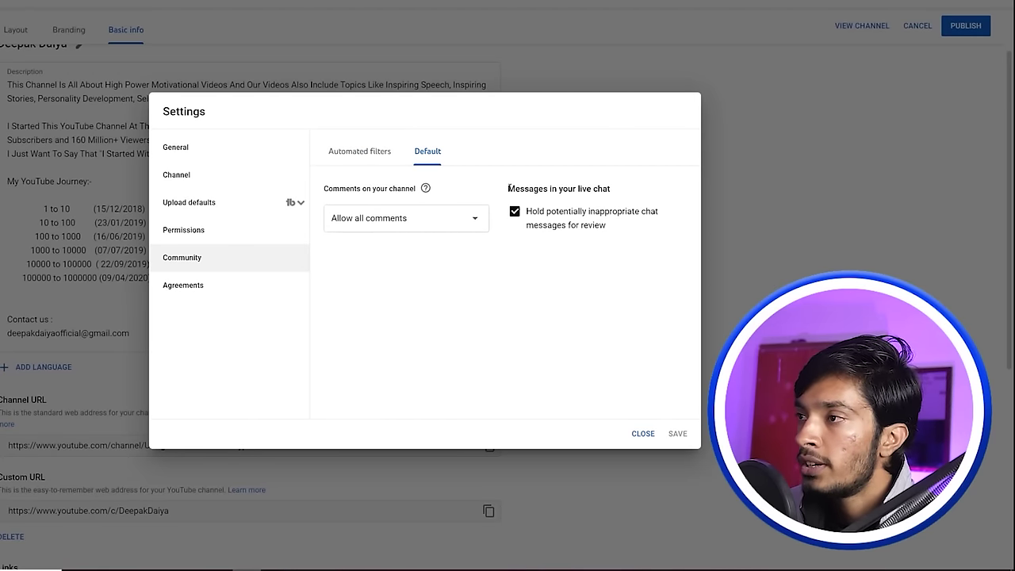
left_click_drag(508, 188, 605, 191)
left_click(605, 190)
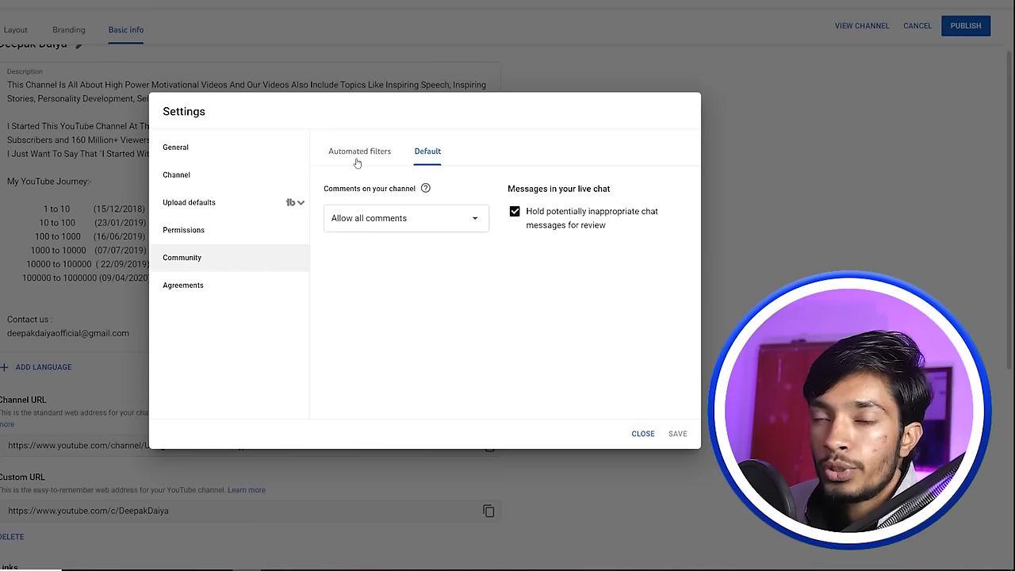
left_click(203, 288)
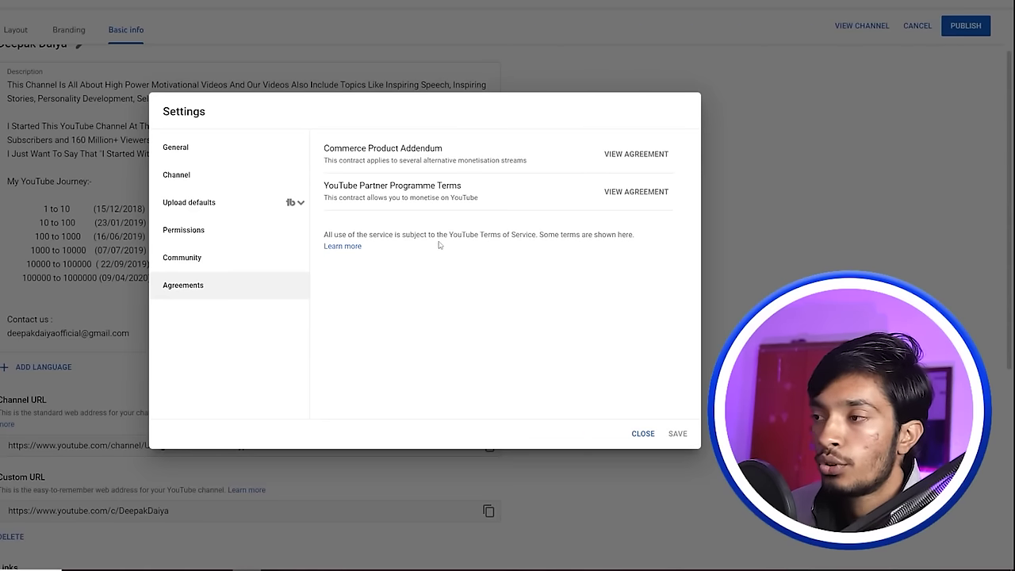
Go back to the channel's advanced settings and follow Manage YouTube account to the account's advanced settings.
left_click(220, 264)
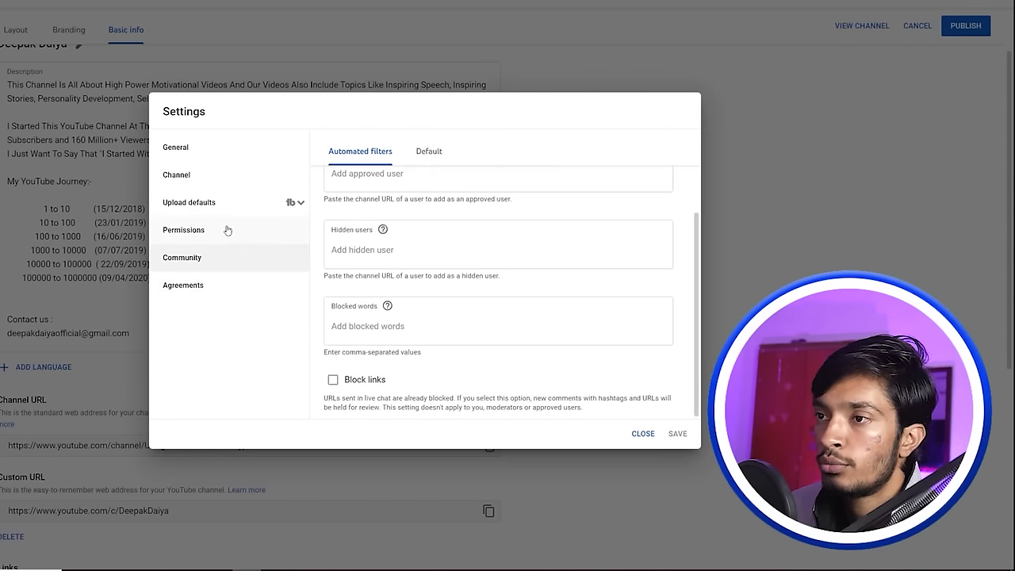
left_click(253, 176)
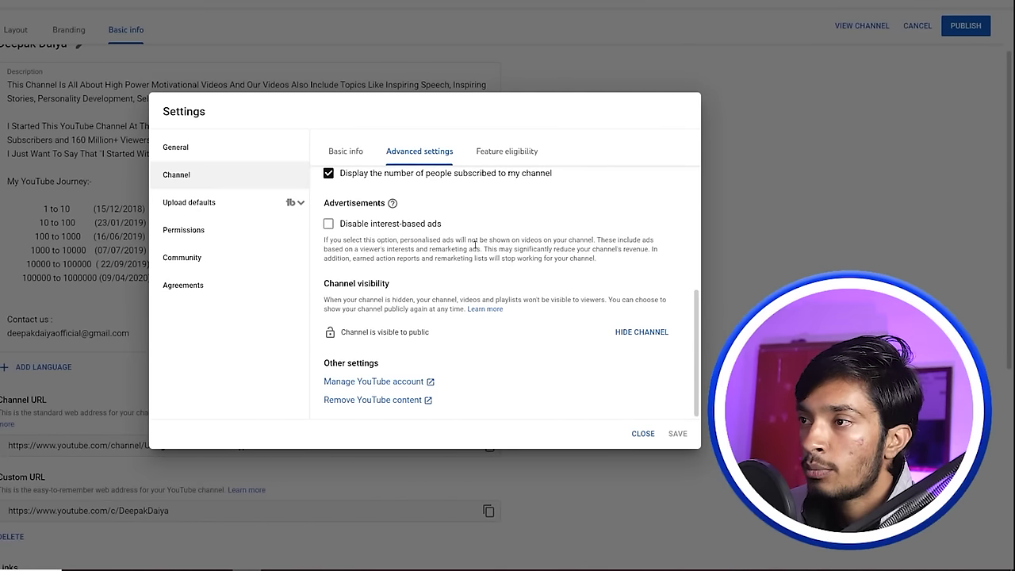
left_click(366, 384)
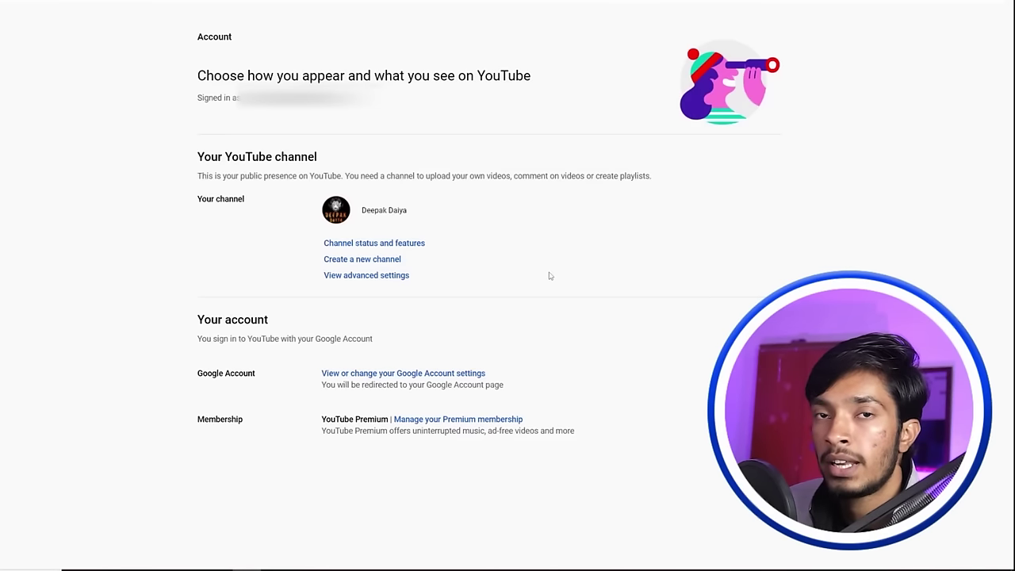
left_click(346, 278)
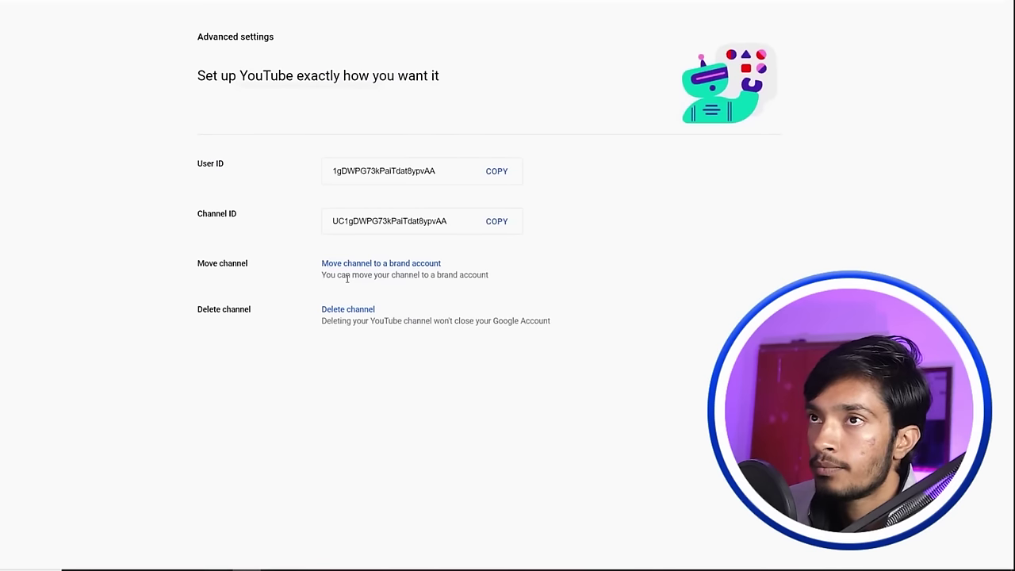
Examine the User ID and Channel ID values in the account's advanced settings.
left_click_drag(343, 173, 408, 172)
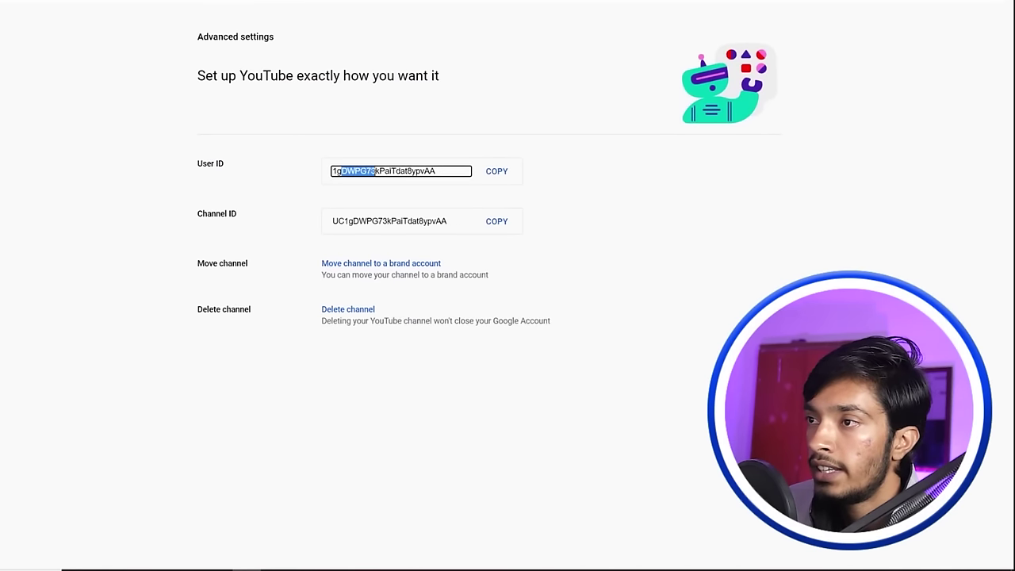
left_click_drag(362, 224, 403, 223)
left_click(421, 226)
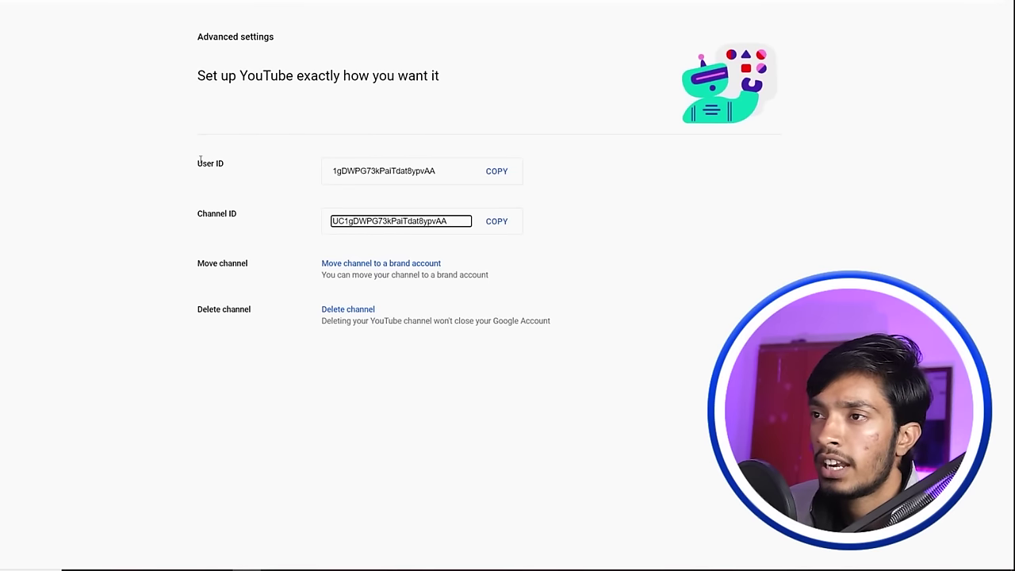
left_click(264, 170)
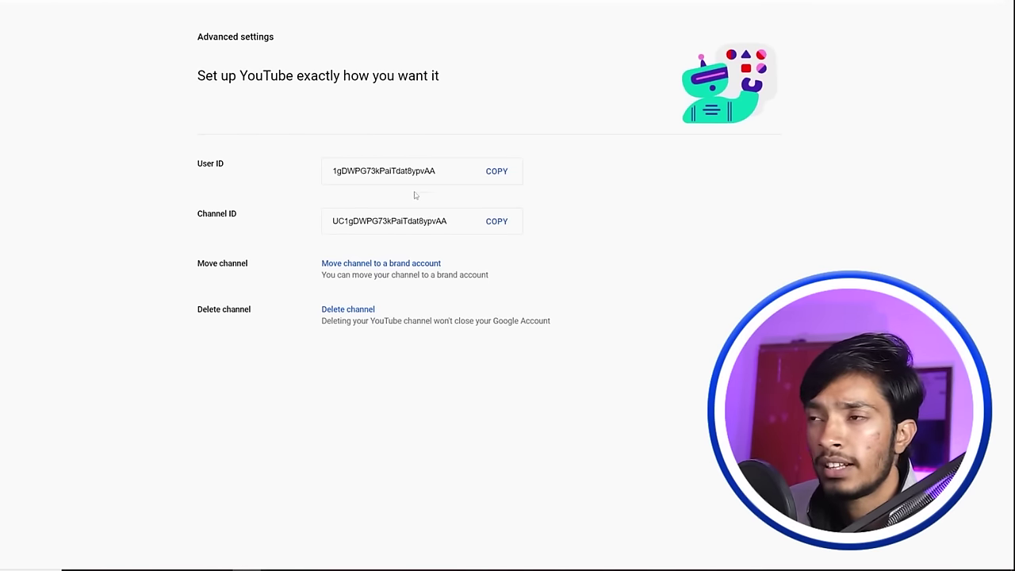